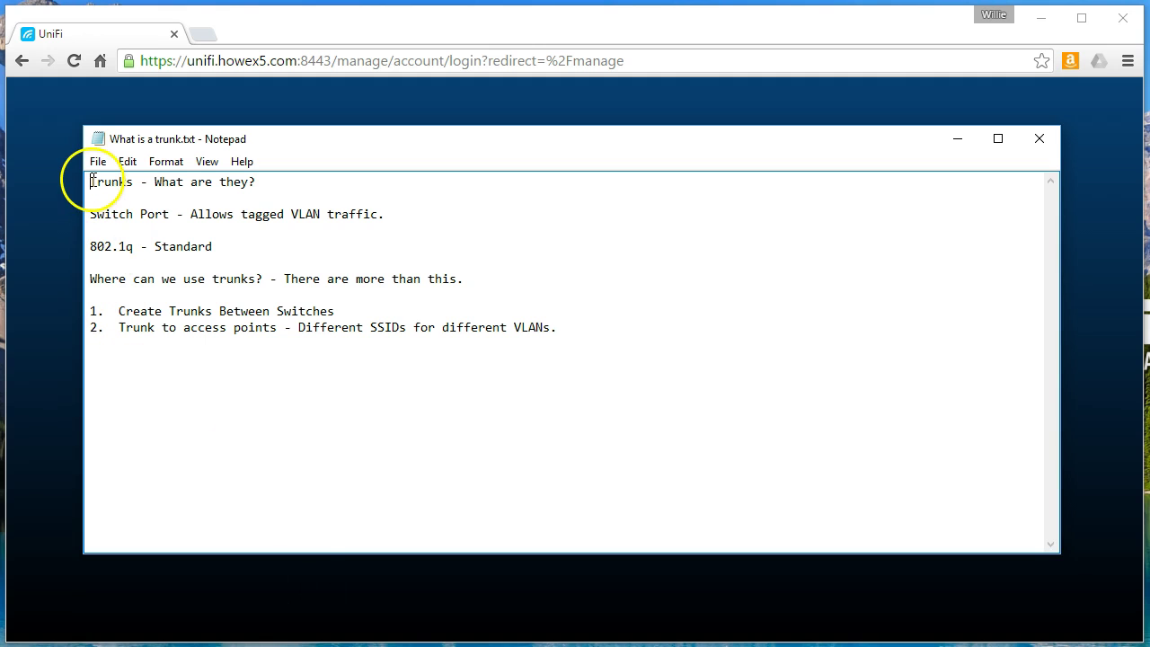
# Step: Highlight the trunk notes: the 'Trunks - What are they?' heading, switch port definition and 802.1q Standard
pyautogui.moveTo(90, 181); pyautogui.dragTo(255, 180)
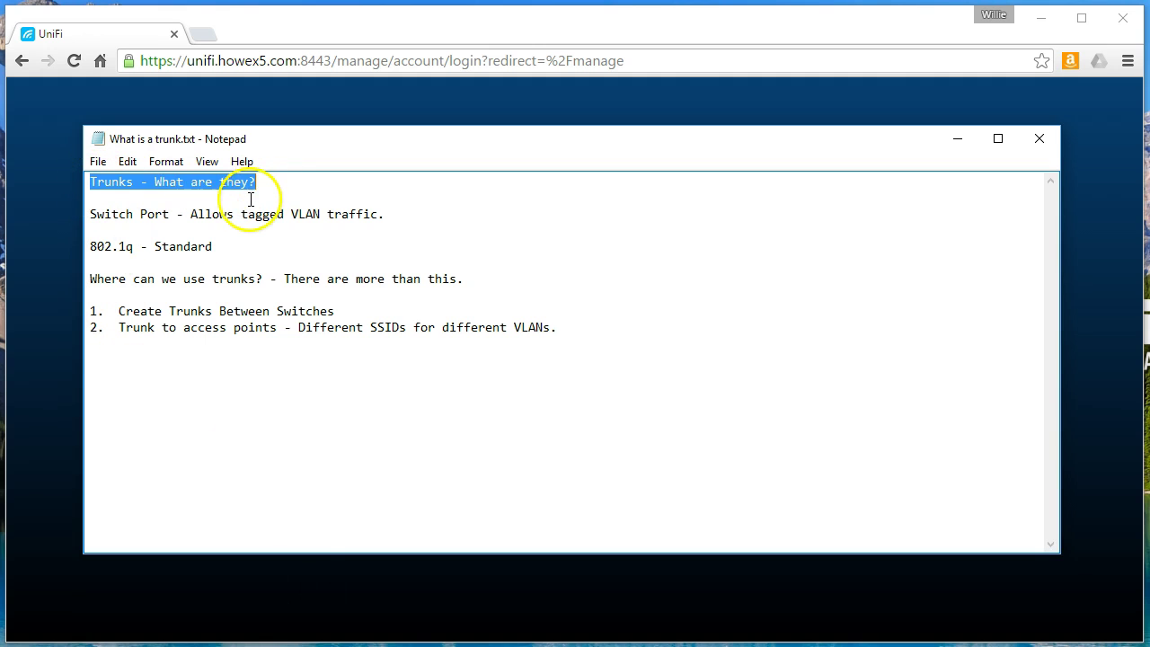
pyautogui.click(153, 198)
pyautogui.moveTo(90, 214); pyautogui.dragTo(378, 215)
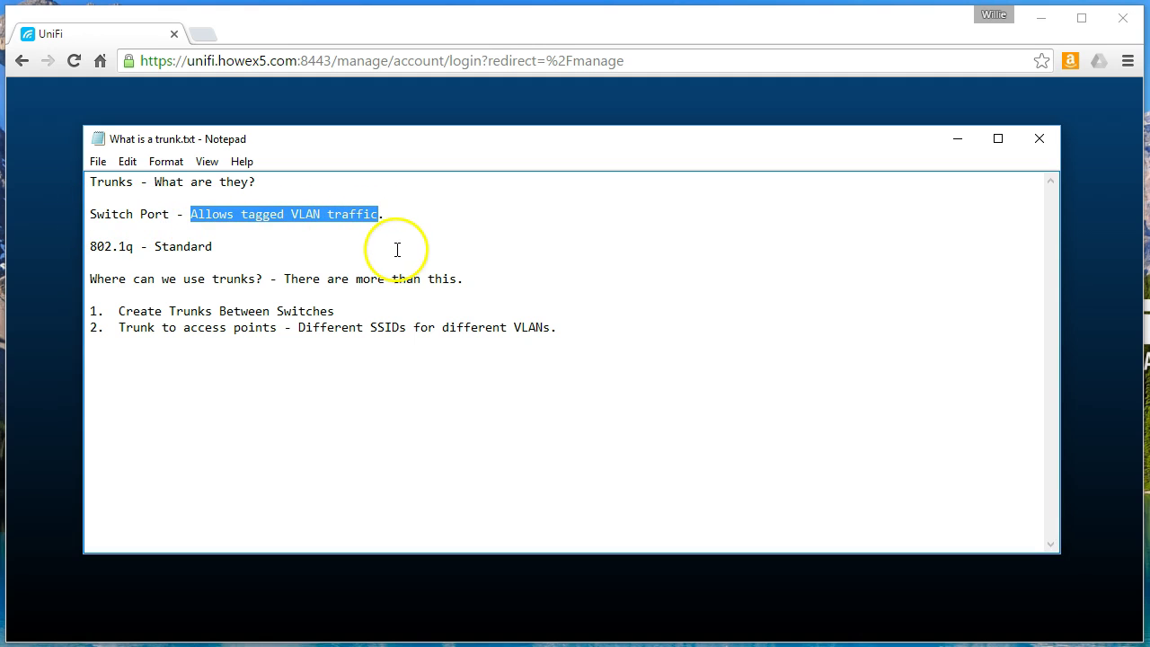
pyautogui.click(224, 249)
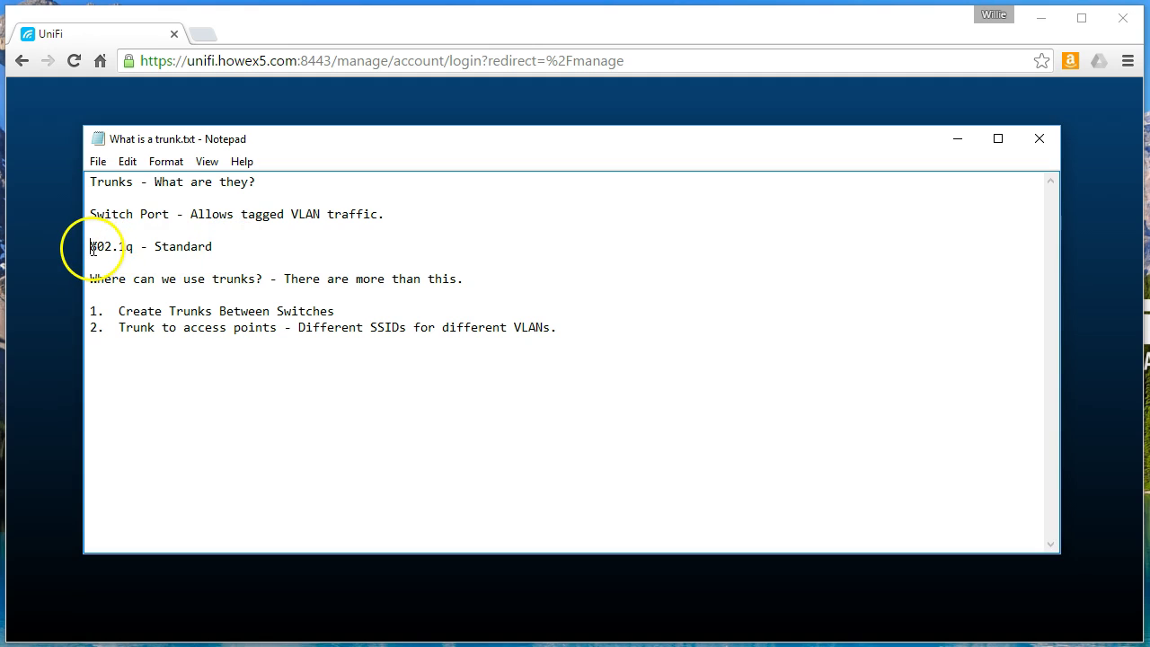
pyautogui.moveTo(92, 248); pyautogui.dragTo(133, 249)
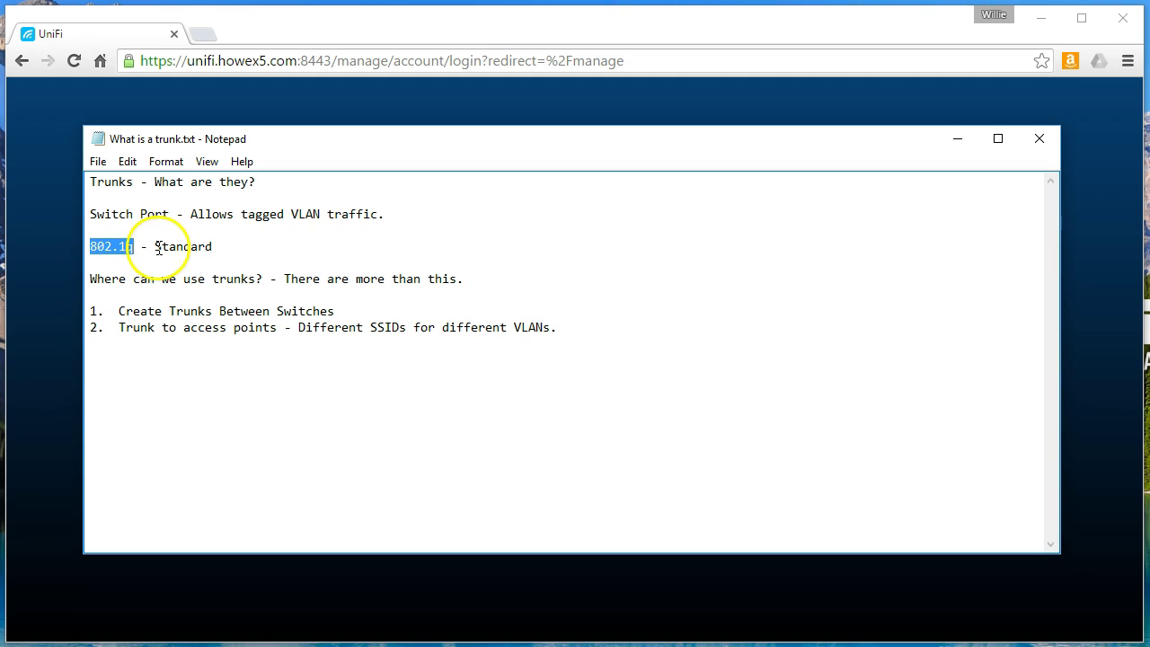
pyautogui.moveTo(154, 247); pyautogui.dragTo(214, 247)
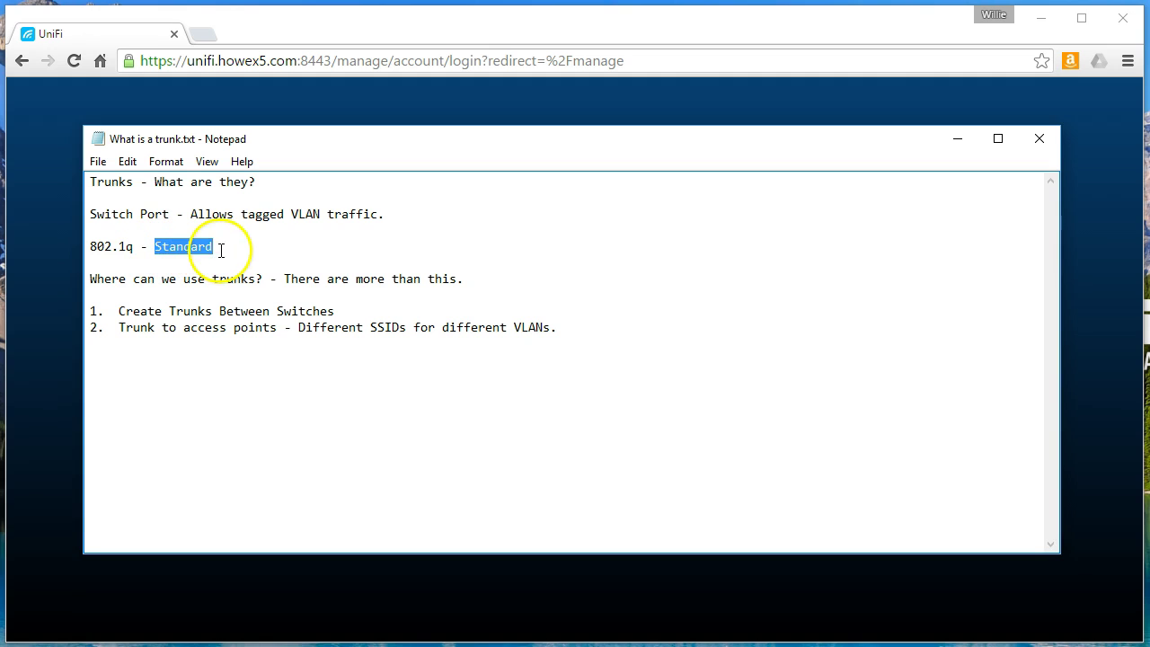
pyautogui.click(222, 250)
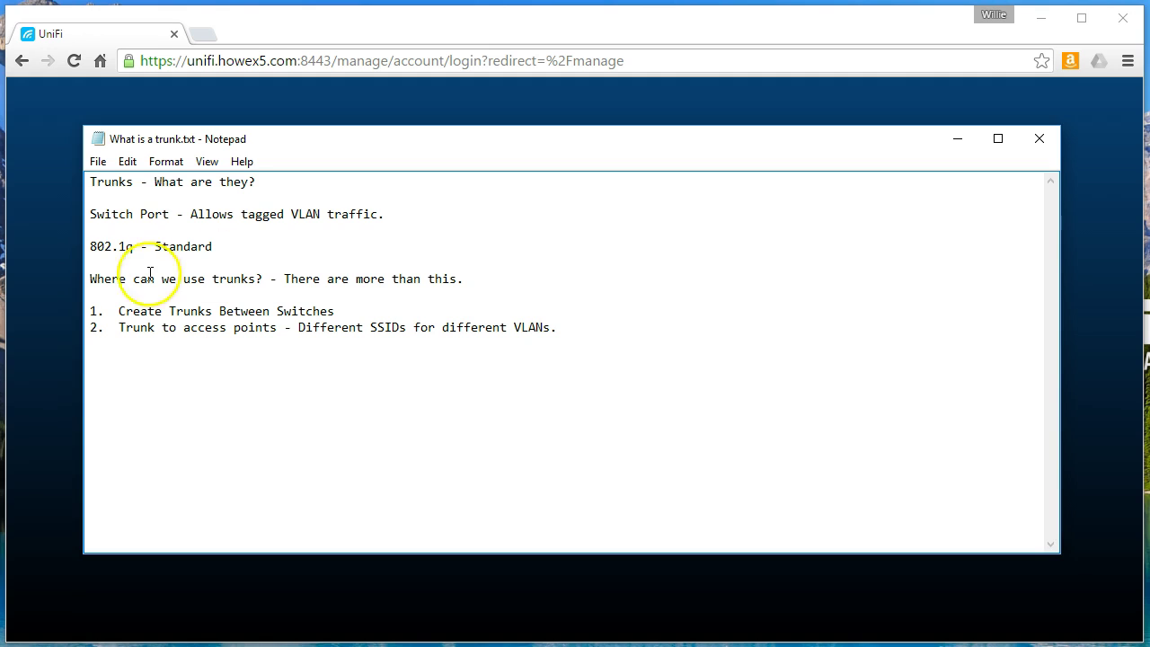
# Step: Highlight where trunks are used (between switches, access points with per-VLAN SSIDs), then bring up the UniFi login
pyautogui.moveTo(90, 279); pyautogui.dragTo(470, 278)
pyautogui.click(413, 279)
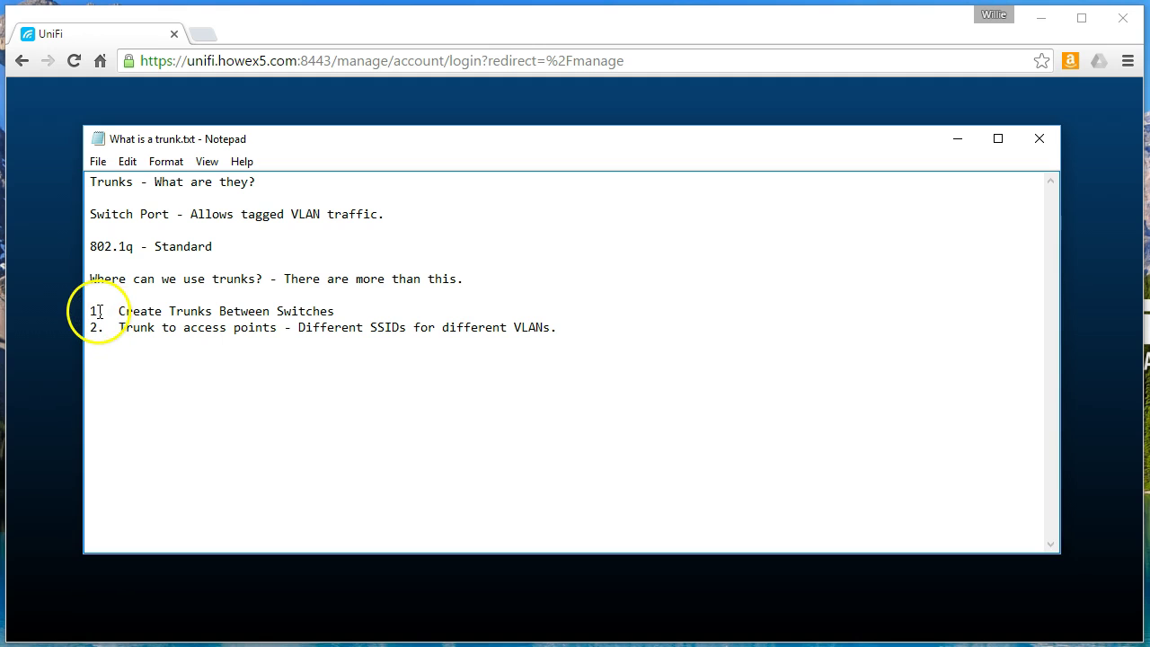
pyautogui.moveTo(111, 311); pyautogui.dragTo(337, 311)
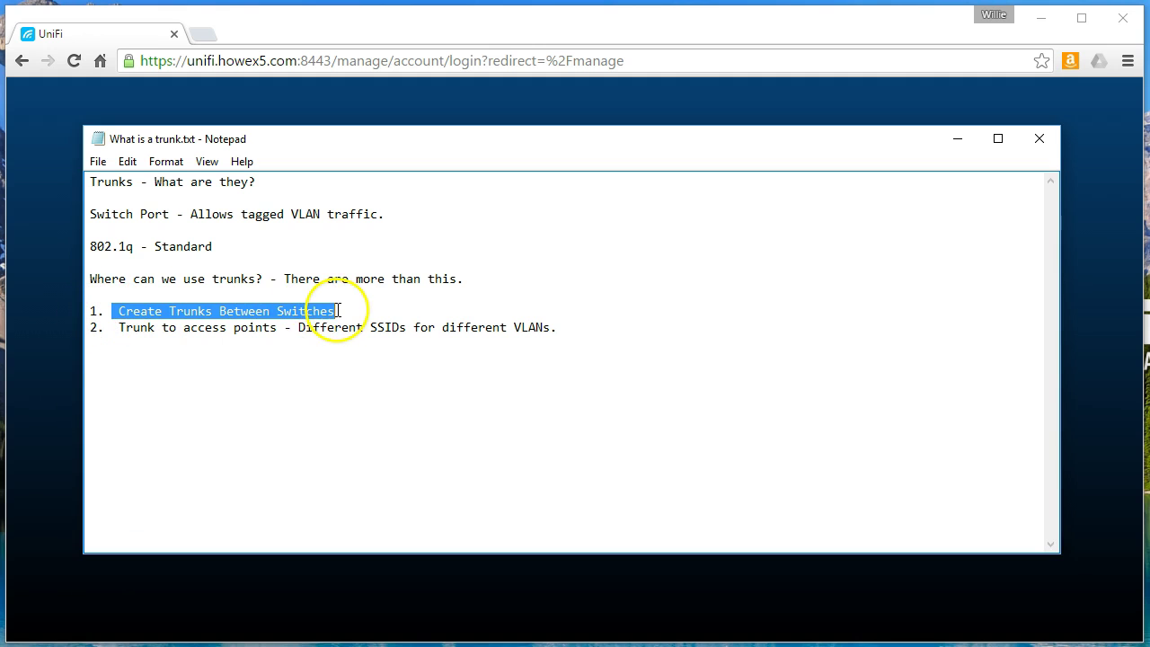
pyautogui.click(126, 330)
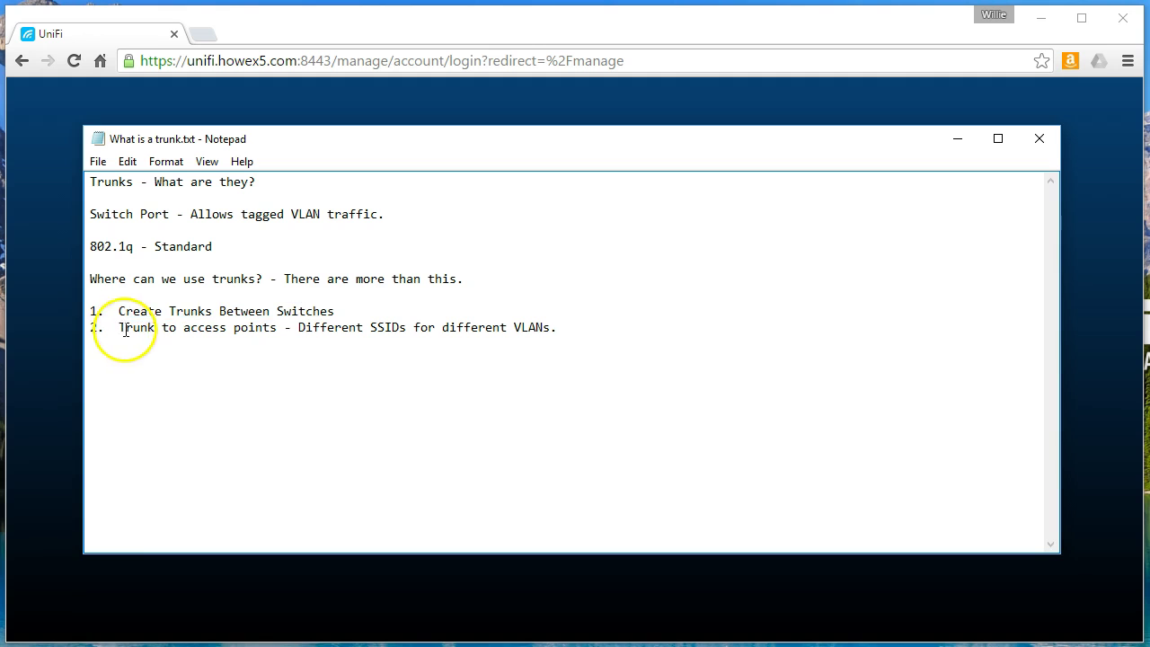
pyautogui.moveTo(126, 330); pyautogui.dragTo(557, 332)
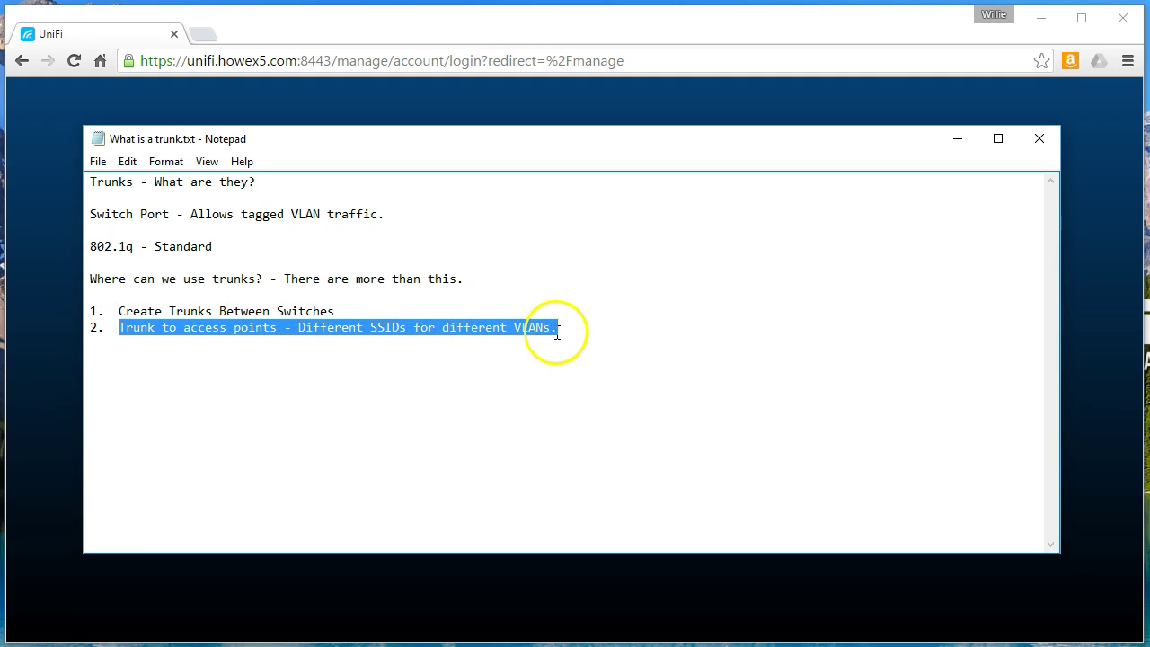
pyautogui.click(471, 328)
pyautogui.moveTo(298, 330); pyautogui.dragTo(557, 329)
pyautogui.click(557, 329)
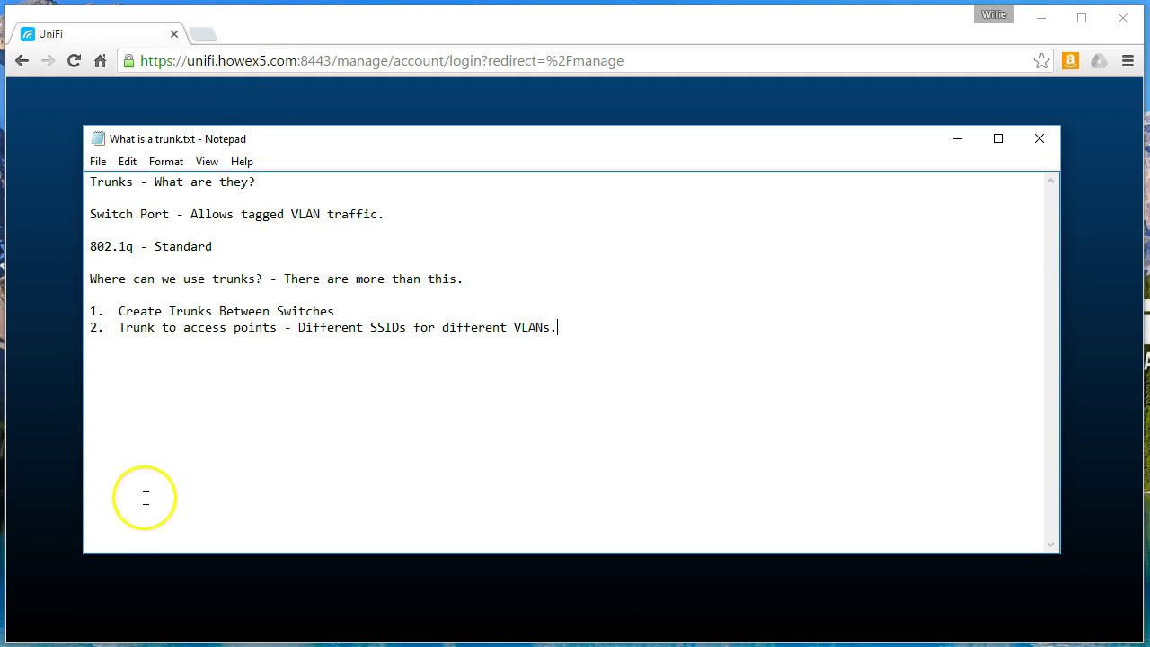
pyautogui.click(232, 570)
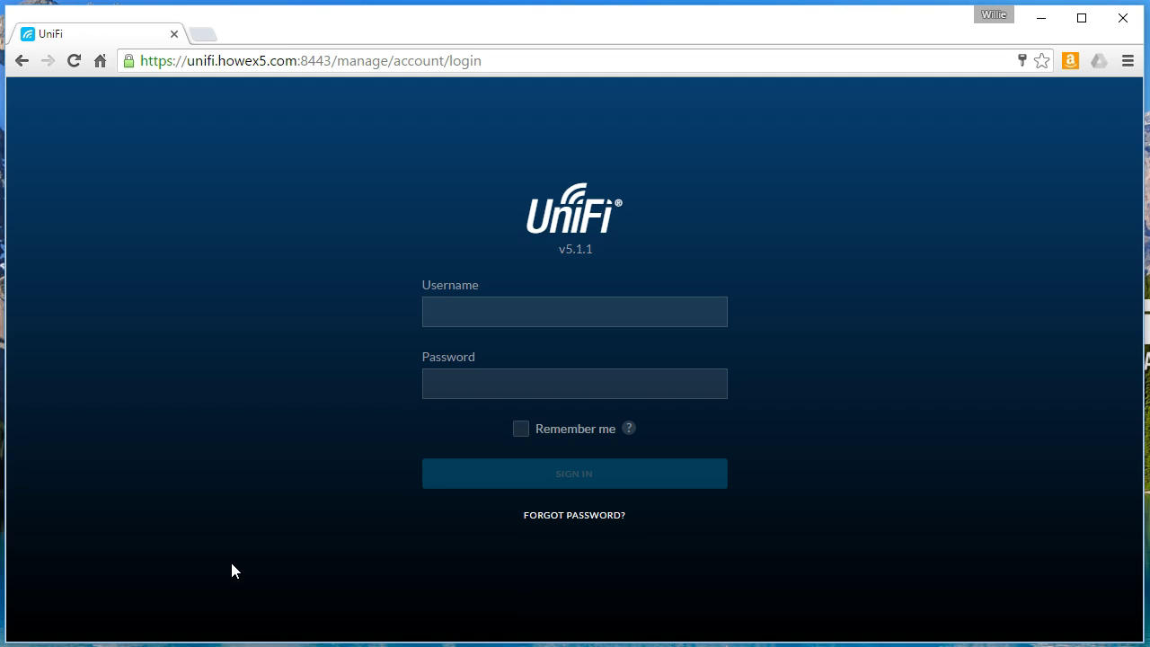
# Step: Sign in and check the Lab Switch's Networks/VLANs (native LAN only), then return to the full device list
pyautogui.click(539, 310)
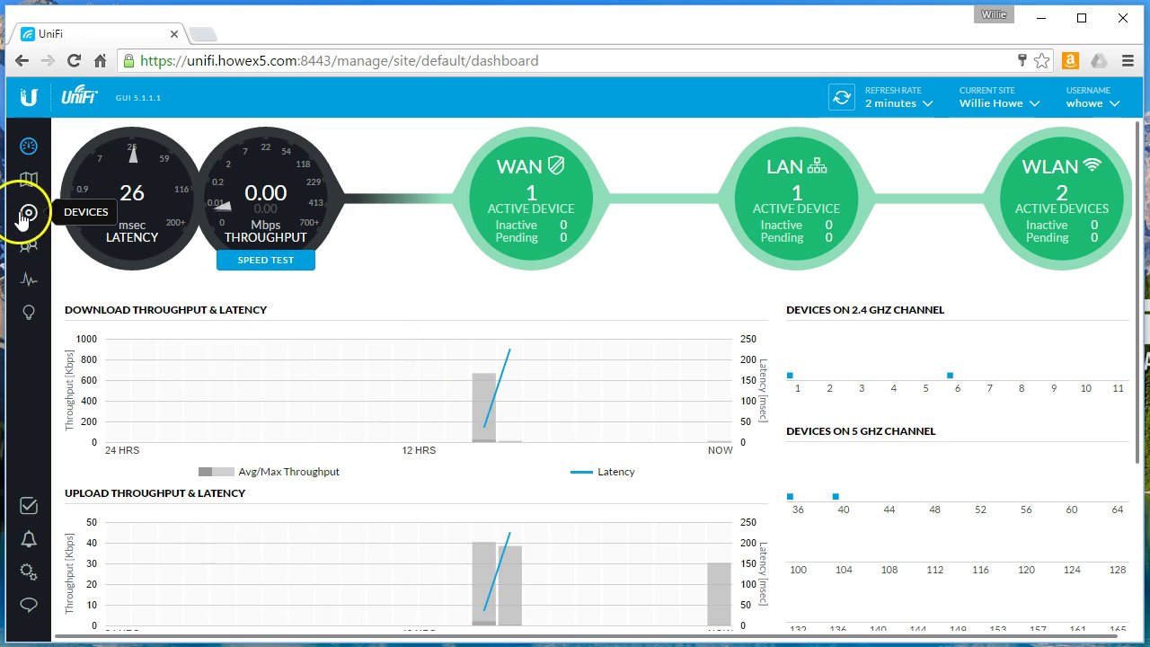
pyautogui.click(26, 214)
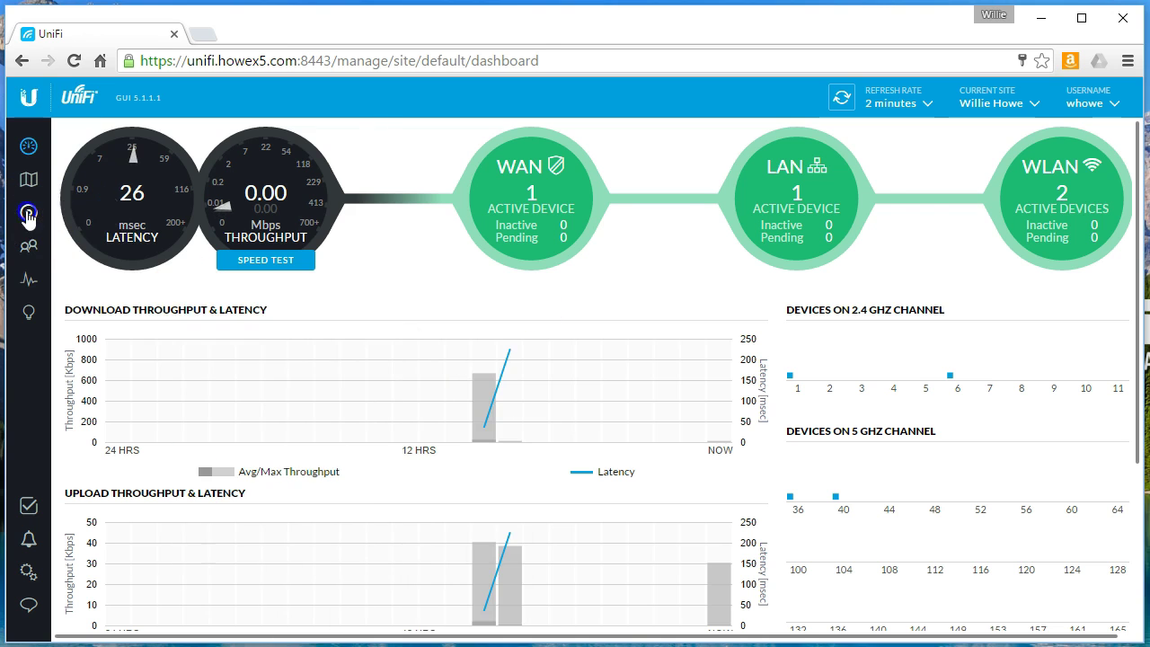
pyautogui.click(176, 218)
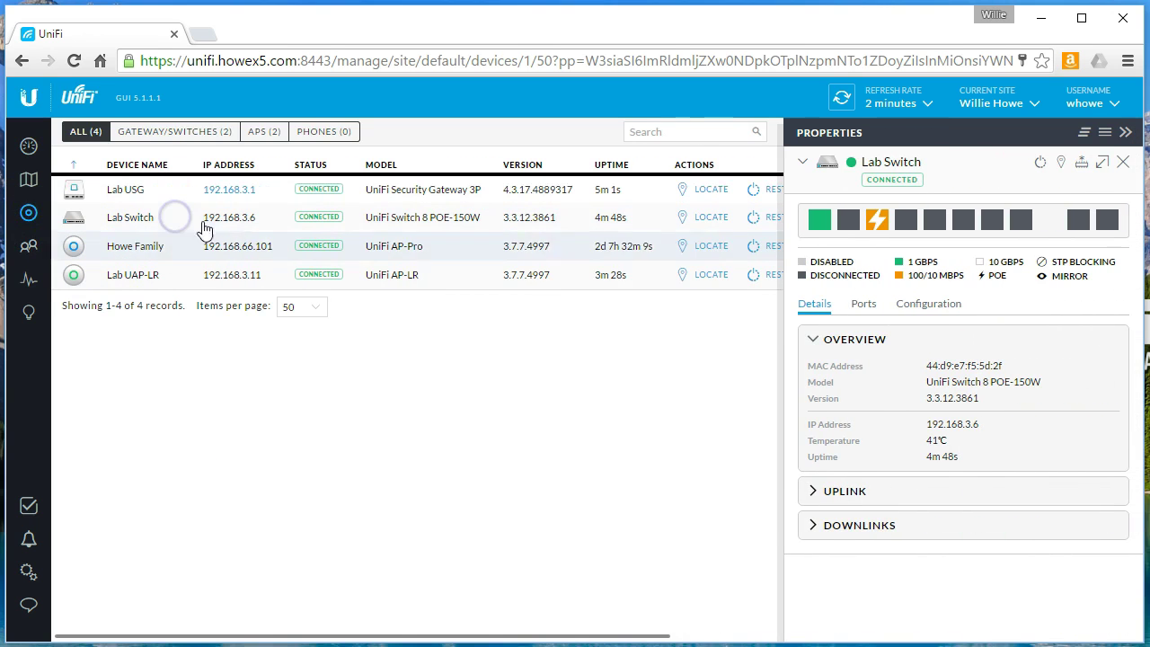
pyautogui.click(926, 306)
pyautogui.scroll(-1, 991, 371)
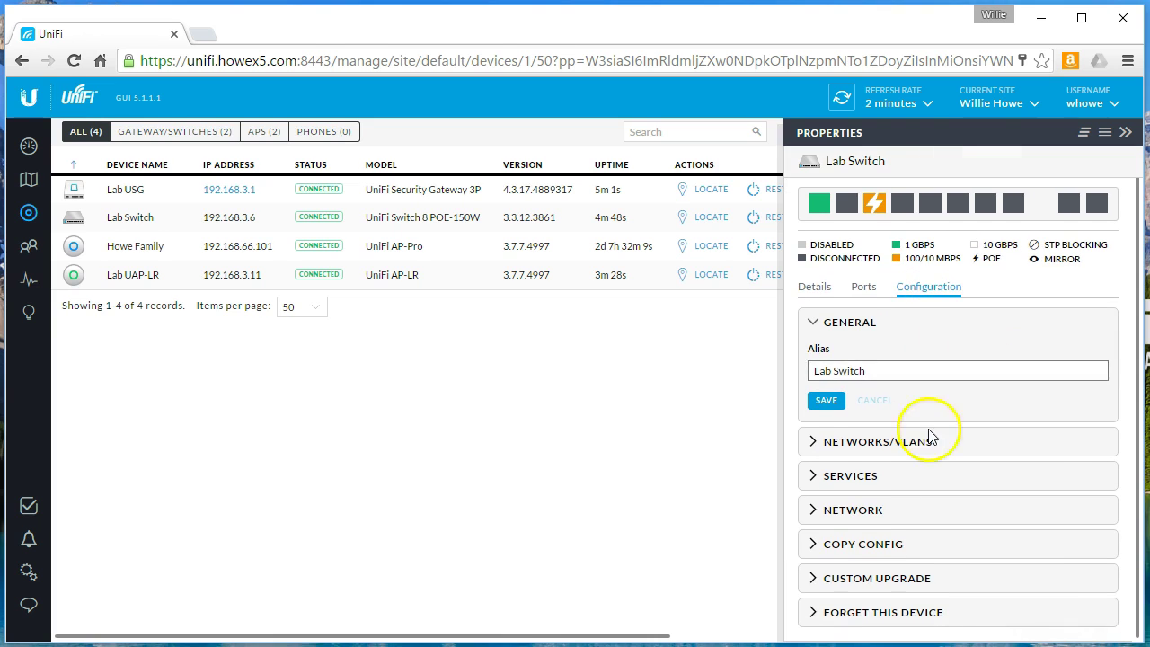
pyautogui.click(840, 441)
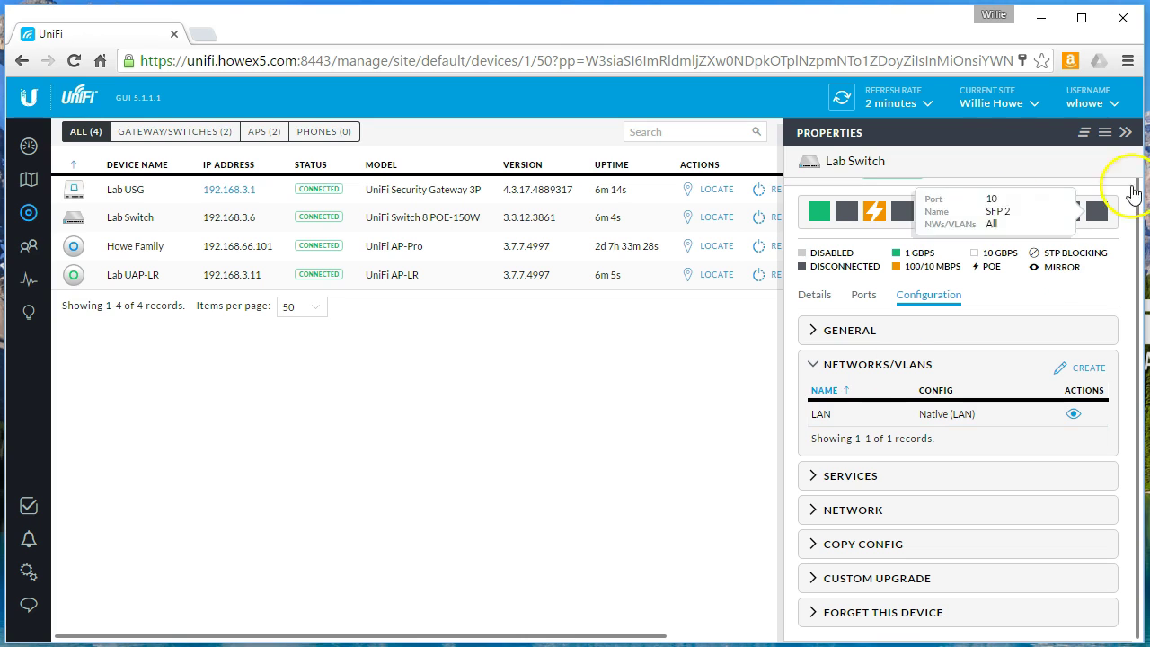
pyautogui.click(1125, 133)
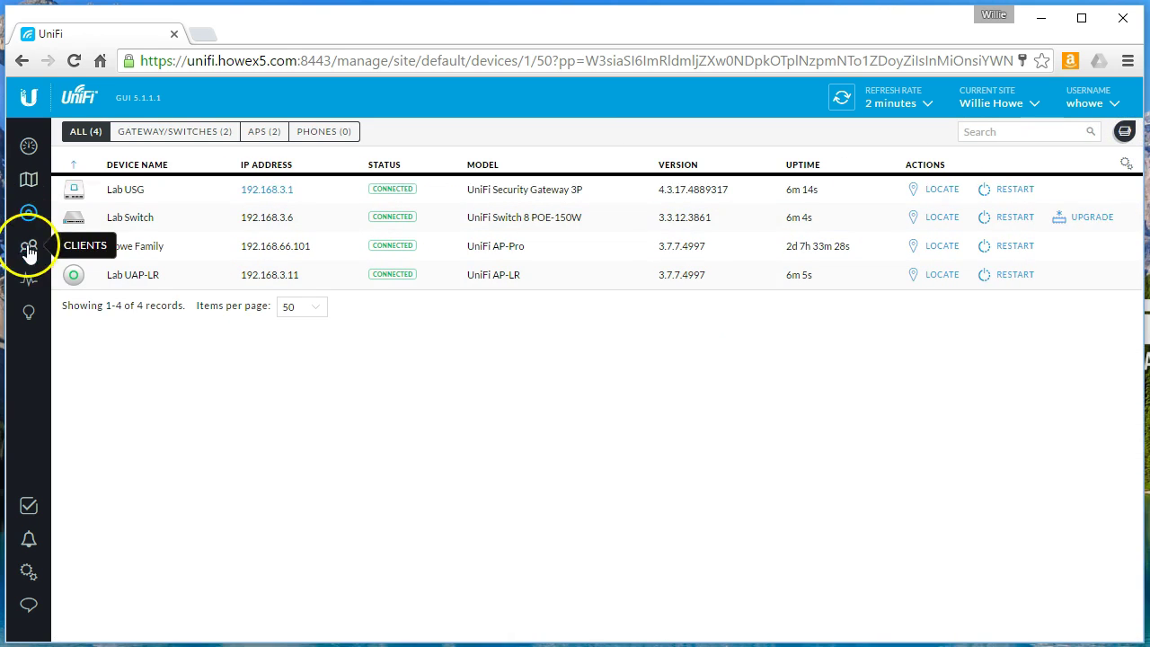
# Step: Start a new network in Settings > Networks and name it Plant
pyautogui.click(28, 573)
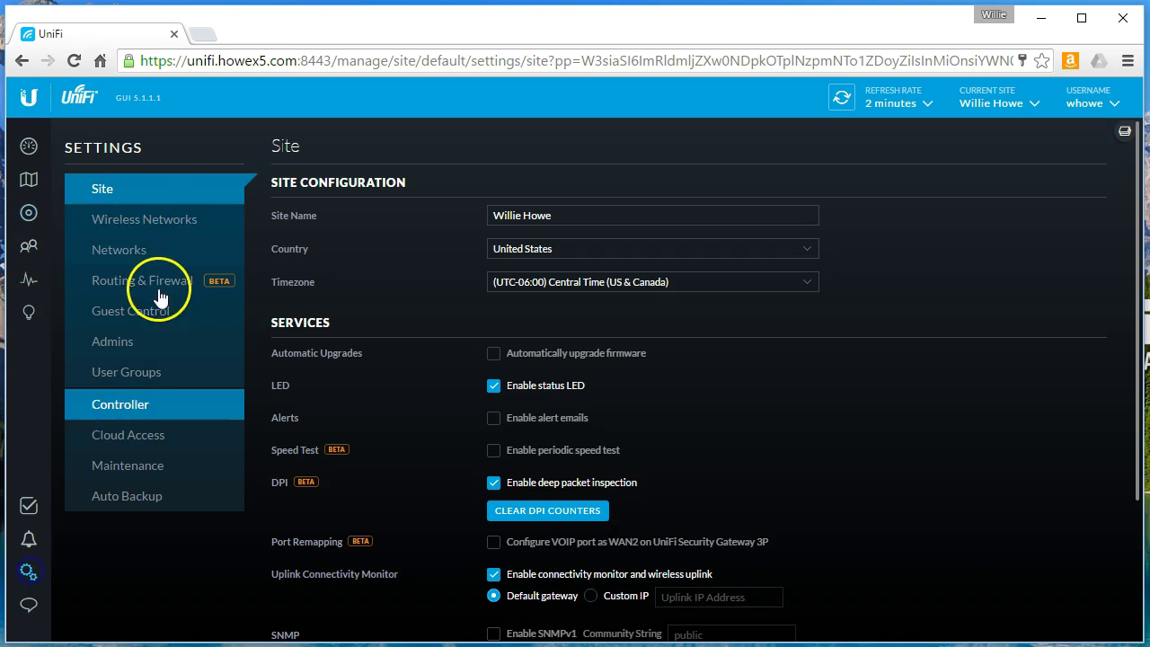
pyautogui.click(138, 249)
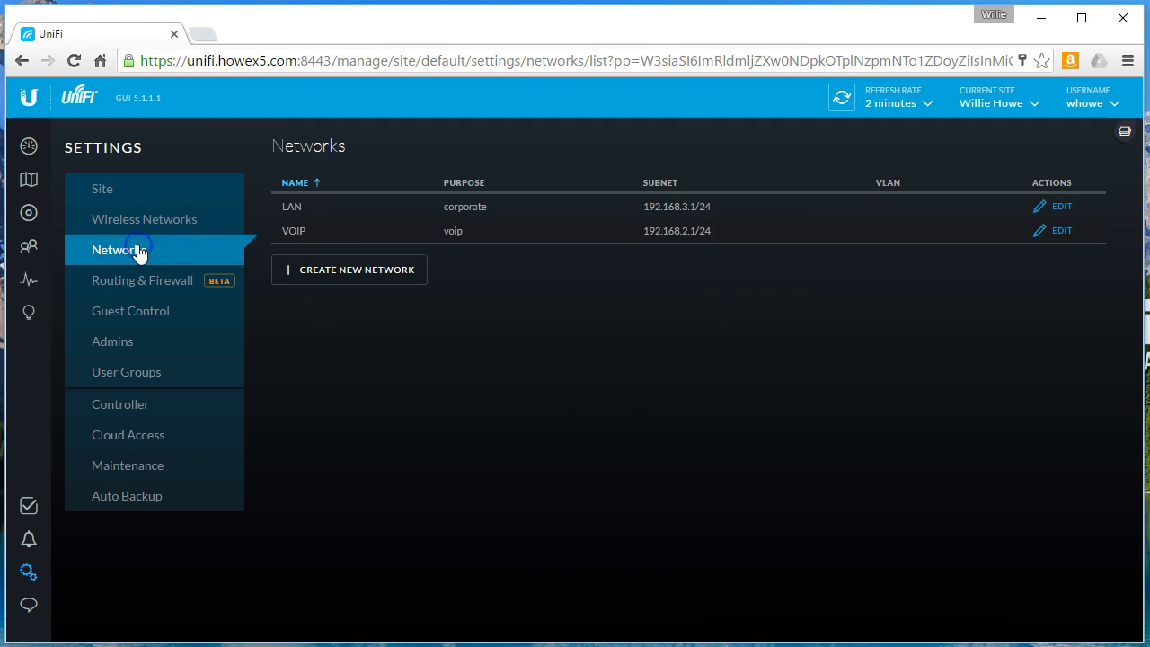
pyautogui.click(349, 279)
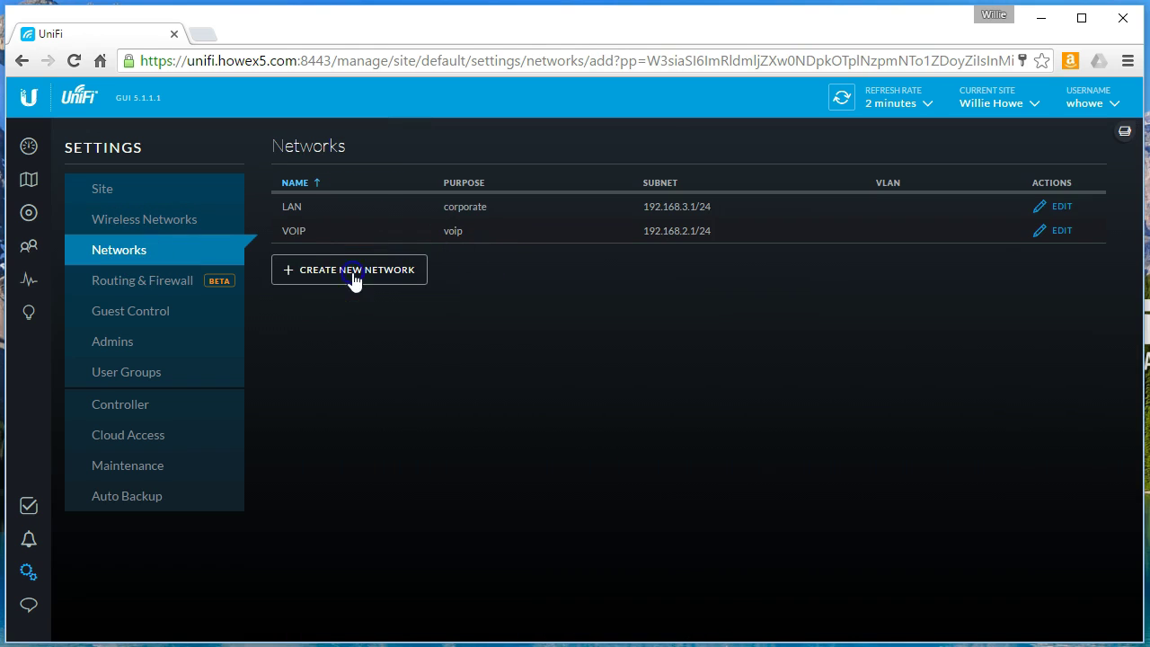
pyautogui.click(578, 227)
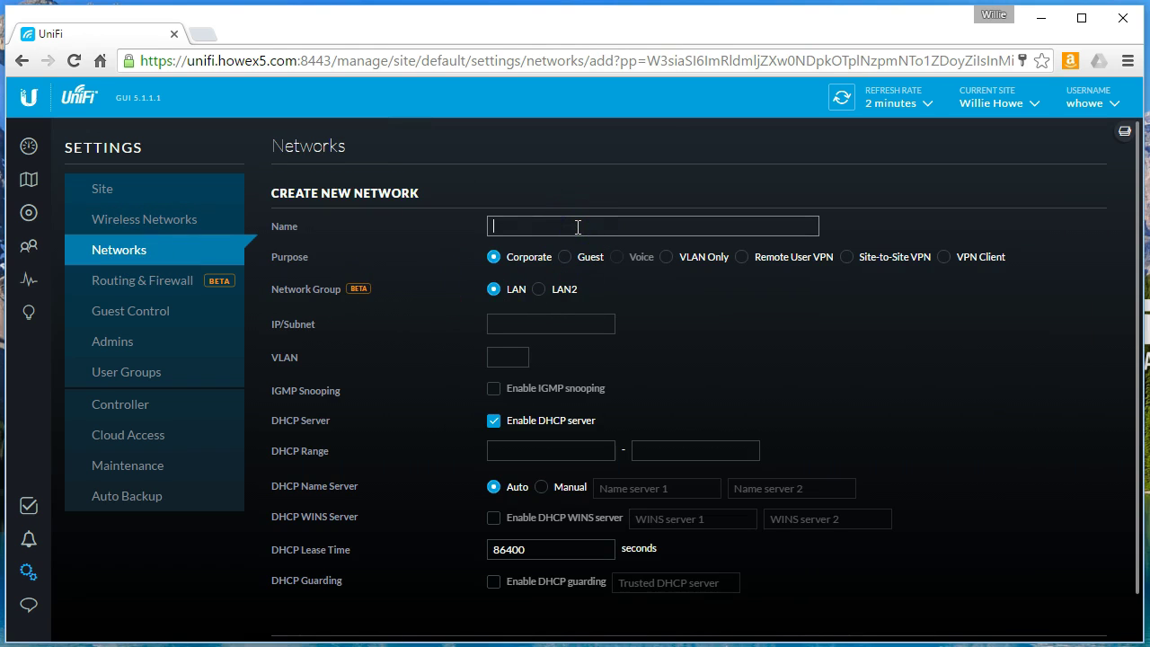
pyautogui.write('Plant')
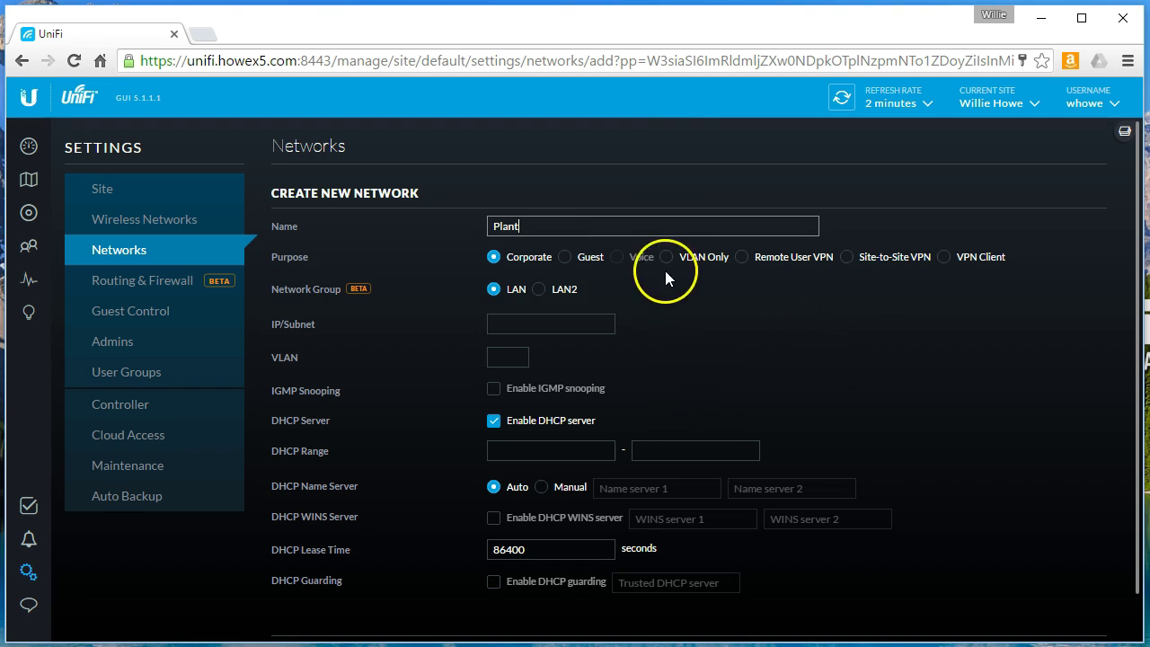
# Step: Give Plant subnet 192.168.22.1/24 and VLAN 22, update the DHCP range, and save
pyautogui.click(596, 322)
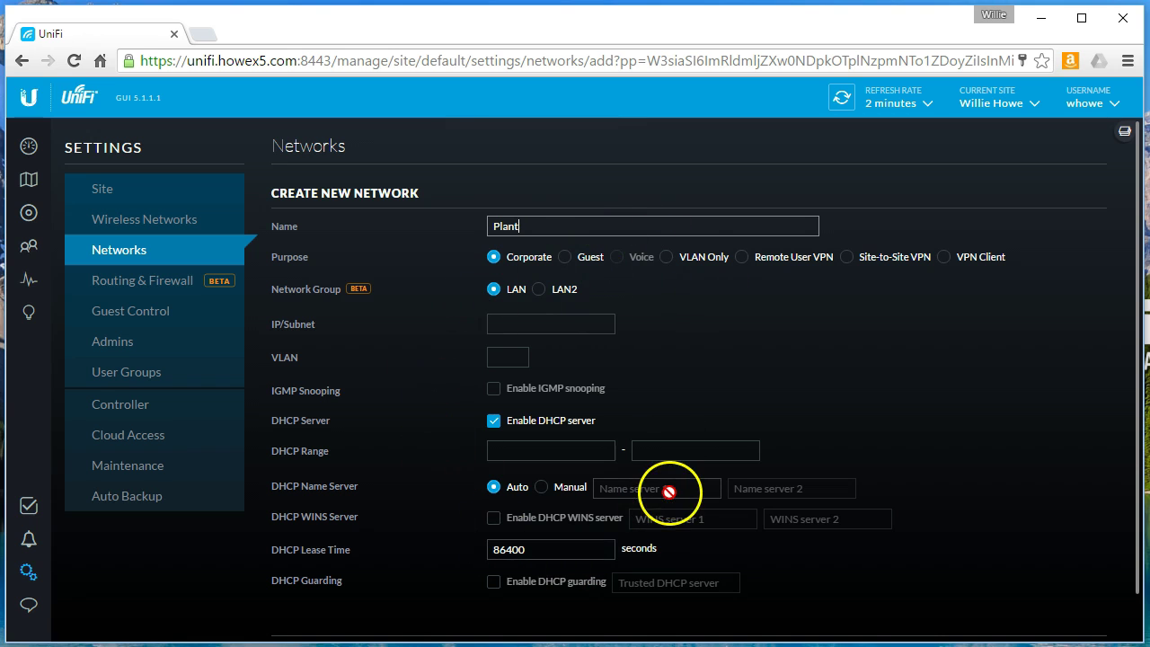
pyautogui.click(701, 441)
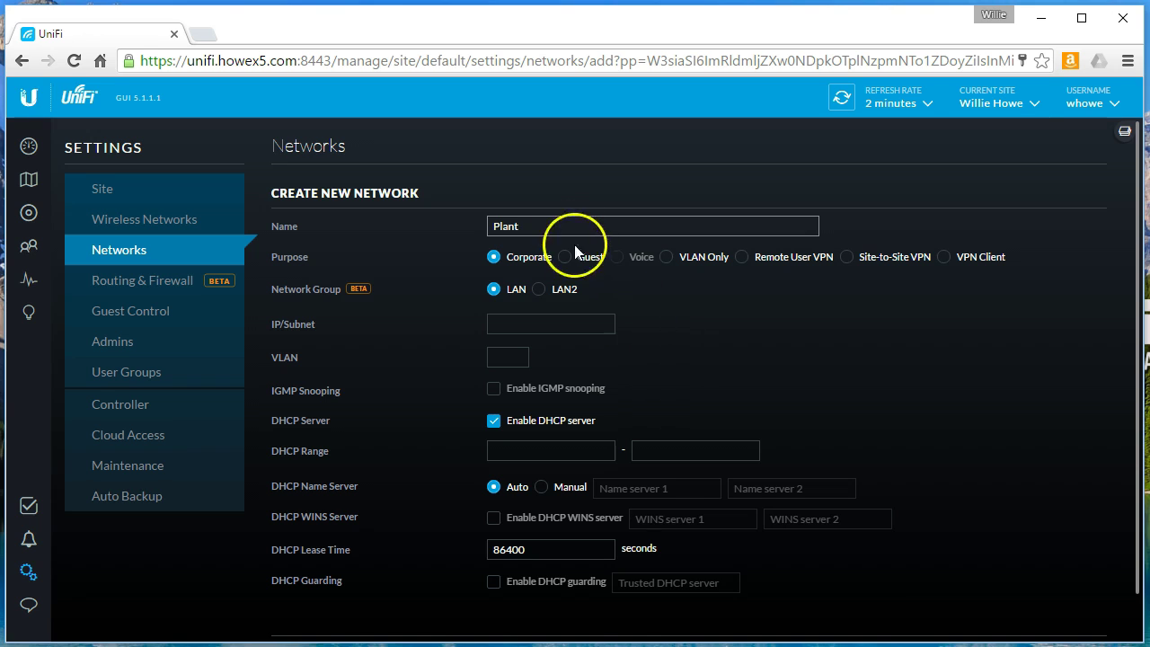
pyautogui.click(563, 329)
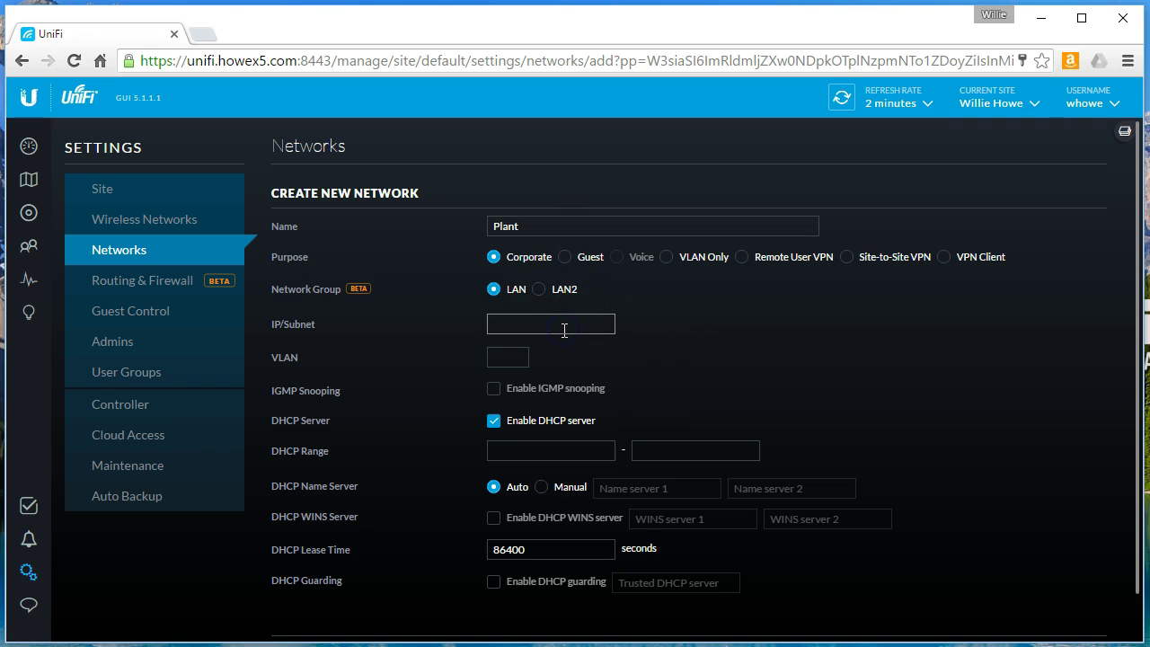
pyautogui.write('192.168.22.')
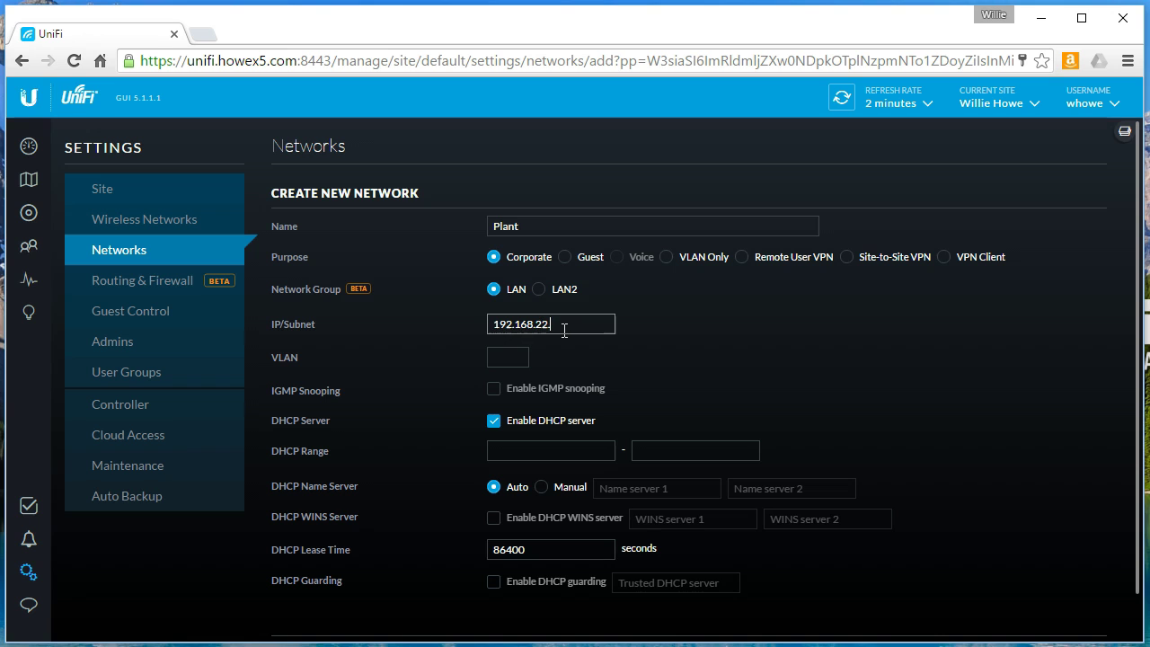
pyautogui.write('1/24')
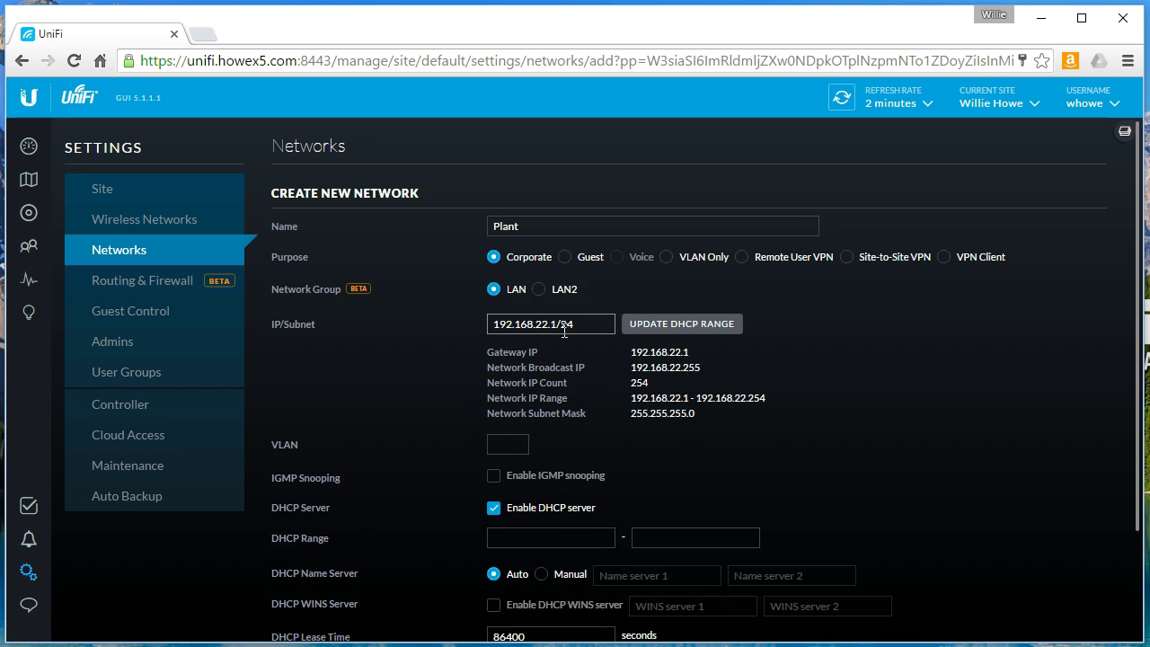
pyautogui.click(505, 443)
pyautogui.write('22')
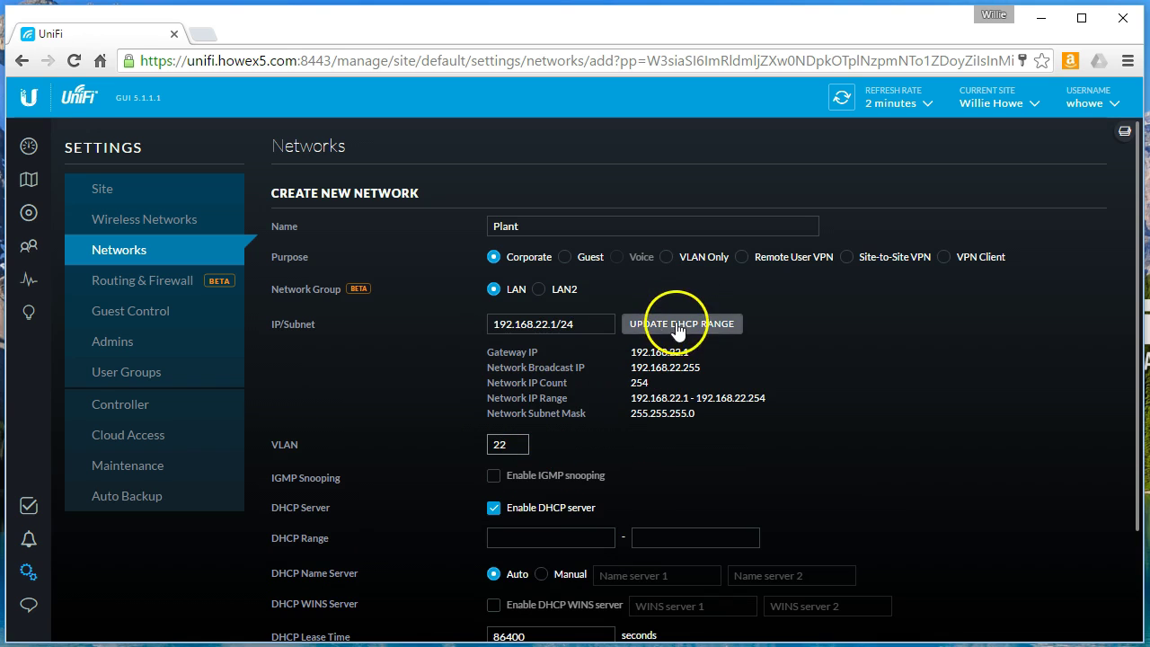
pyautogui.click(678, 328)
pyautogui.scroll(-2, 760, 441)
pyautogui.scroll(2, 701, 359)
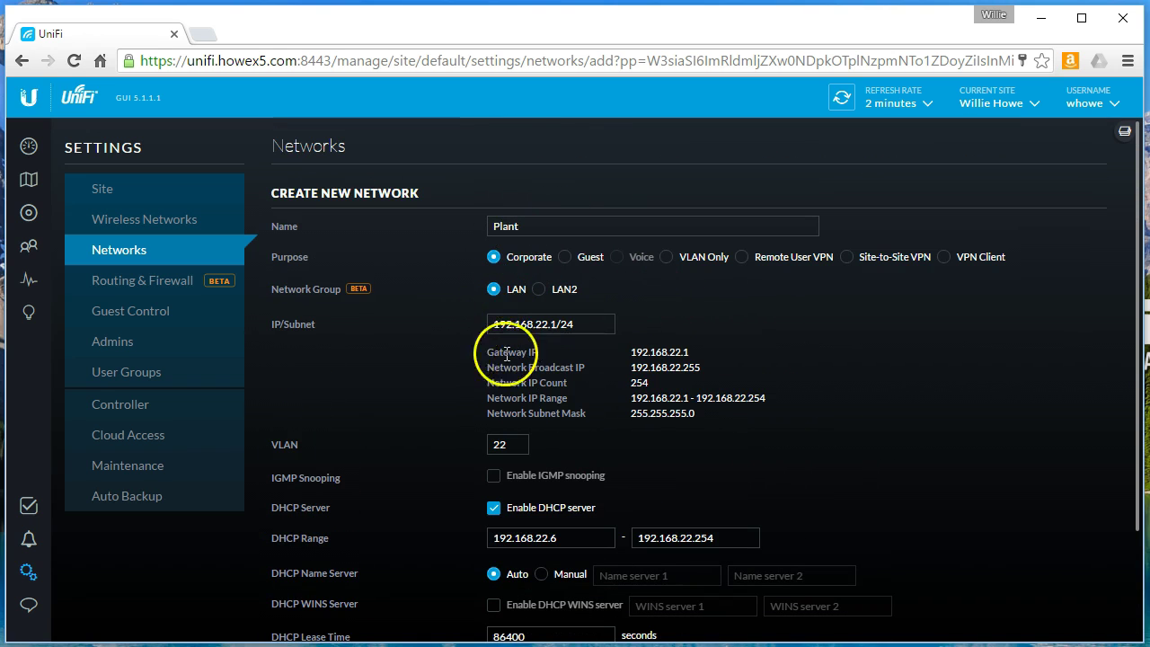
pyautogui.scroll(-2, 593, 377)
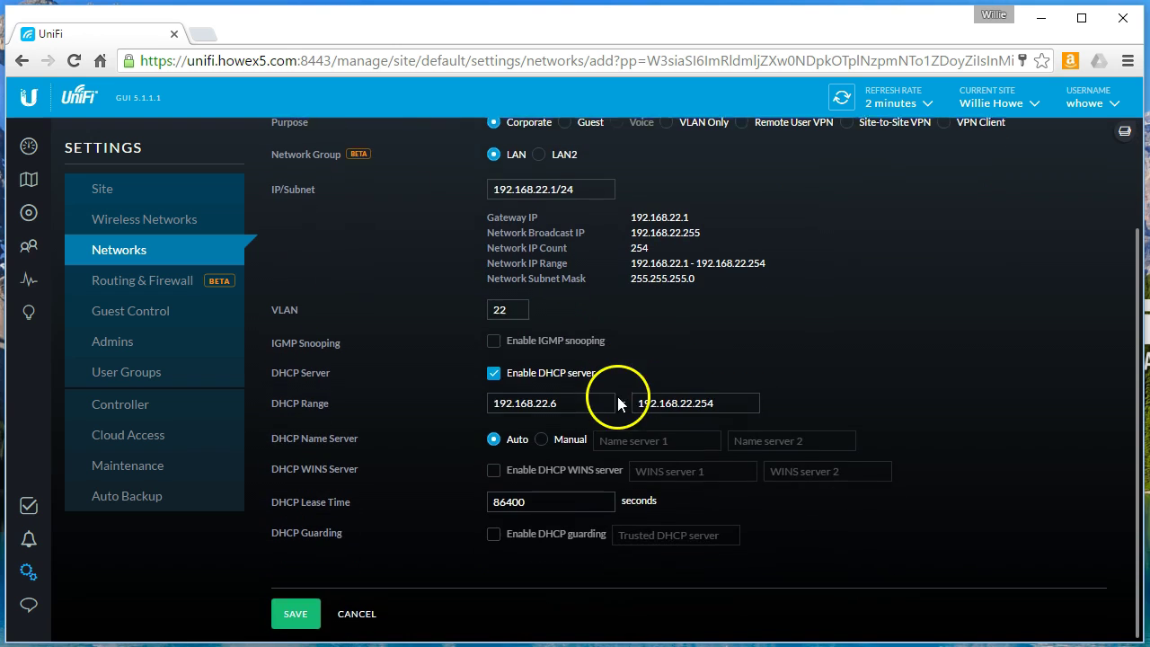
pyautogui.click(289, 601)
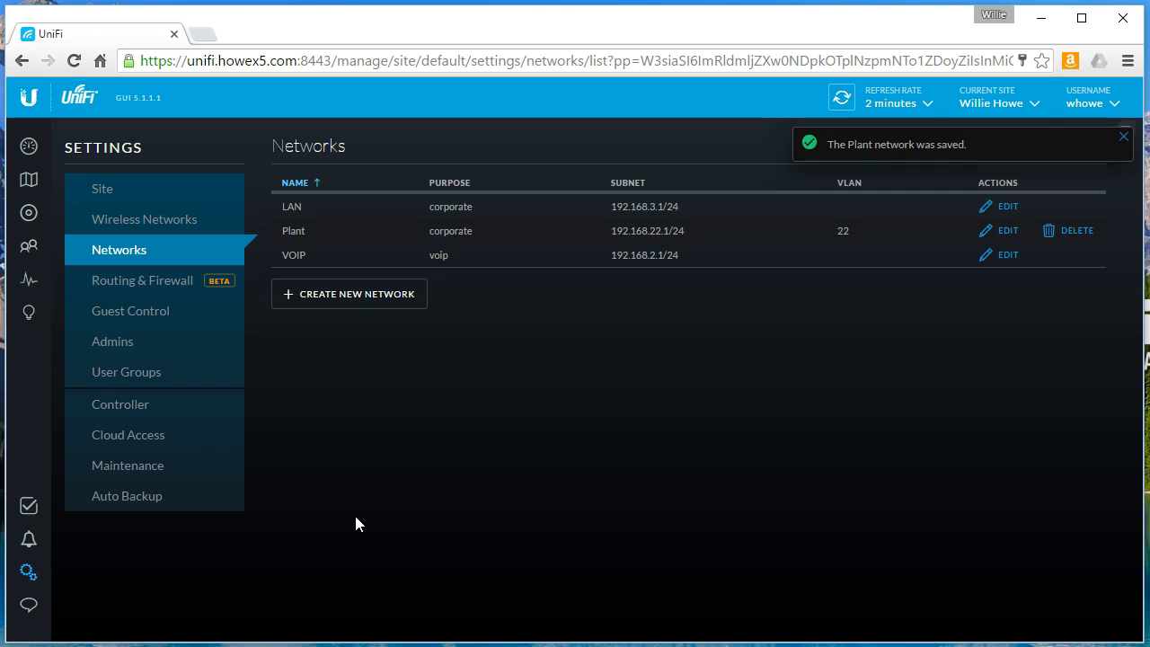
# Step: Dismiss the saved notice and show the Wireless Networks settings page
pyautogui.click(1123, 136)
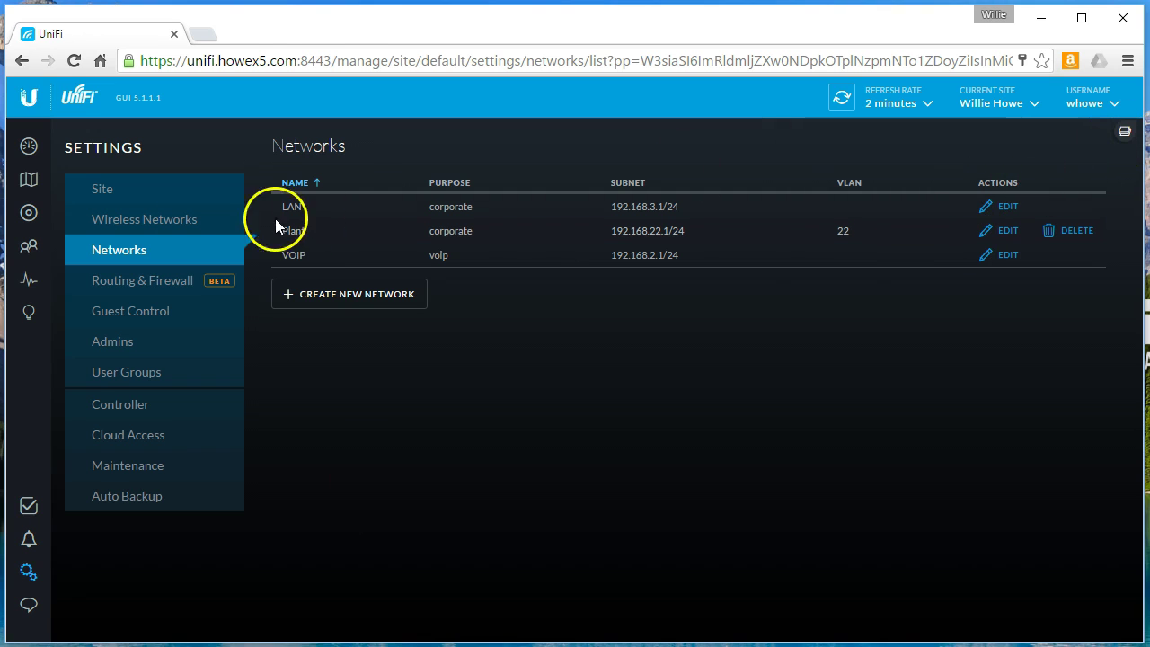
pyautogui.click(115, 225)
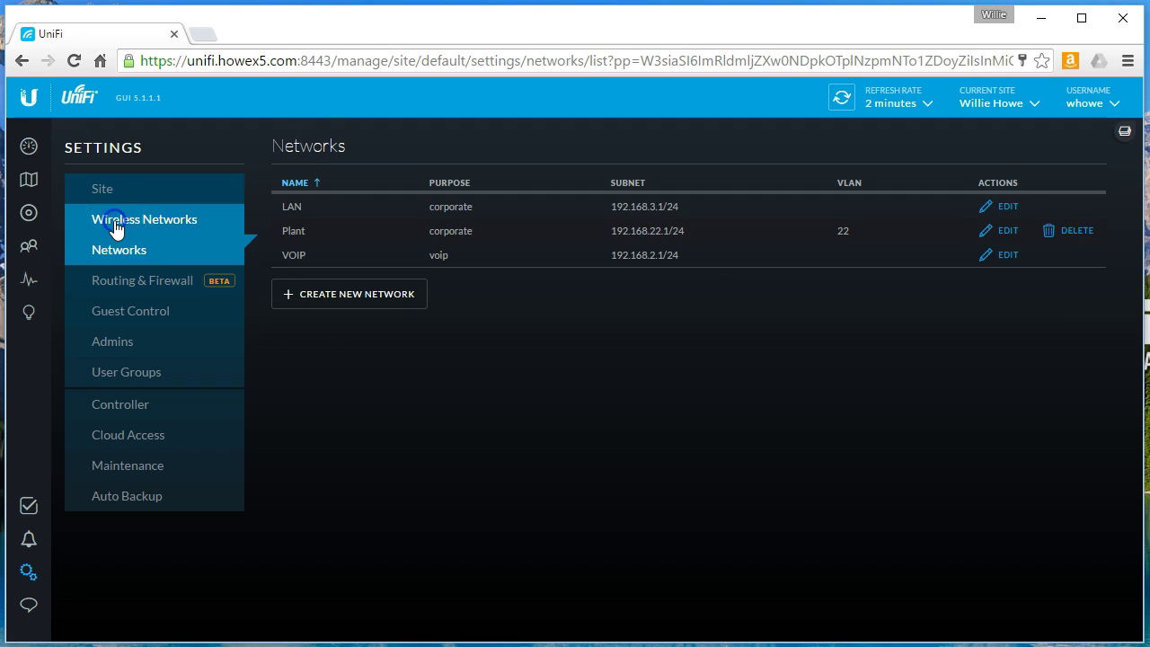
pyautogui.click(145, 251)
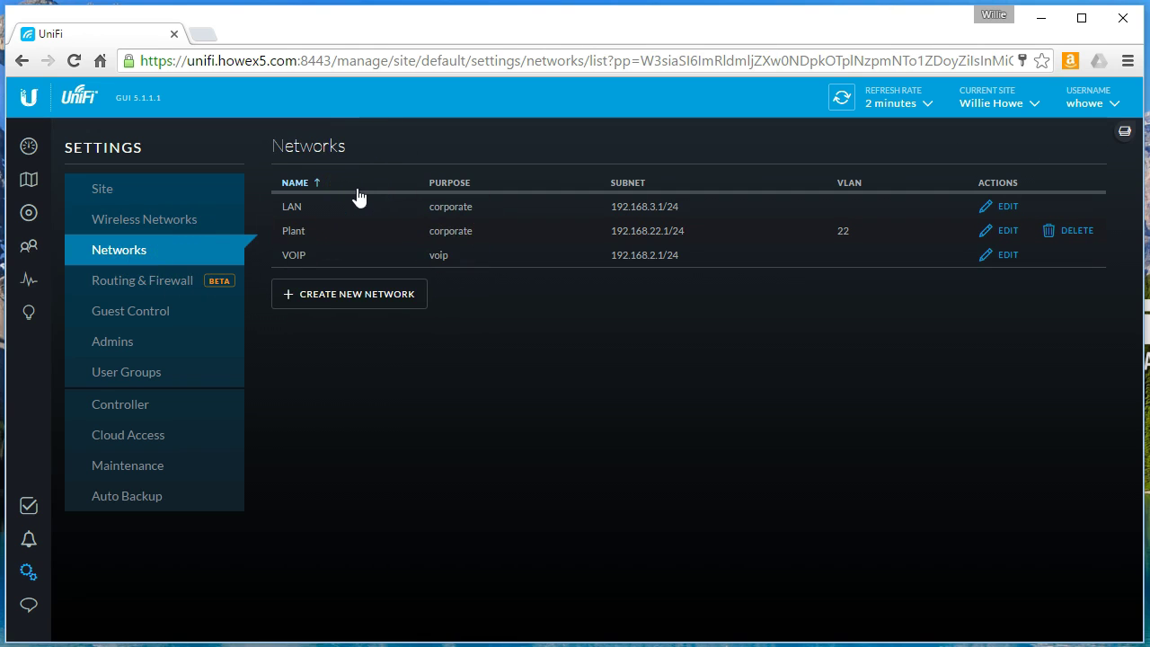
pyautogui.click(162, 225)
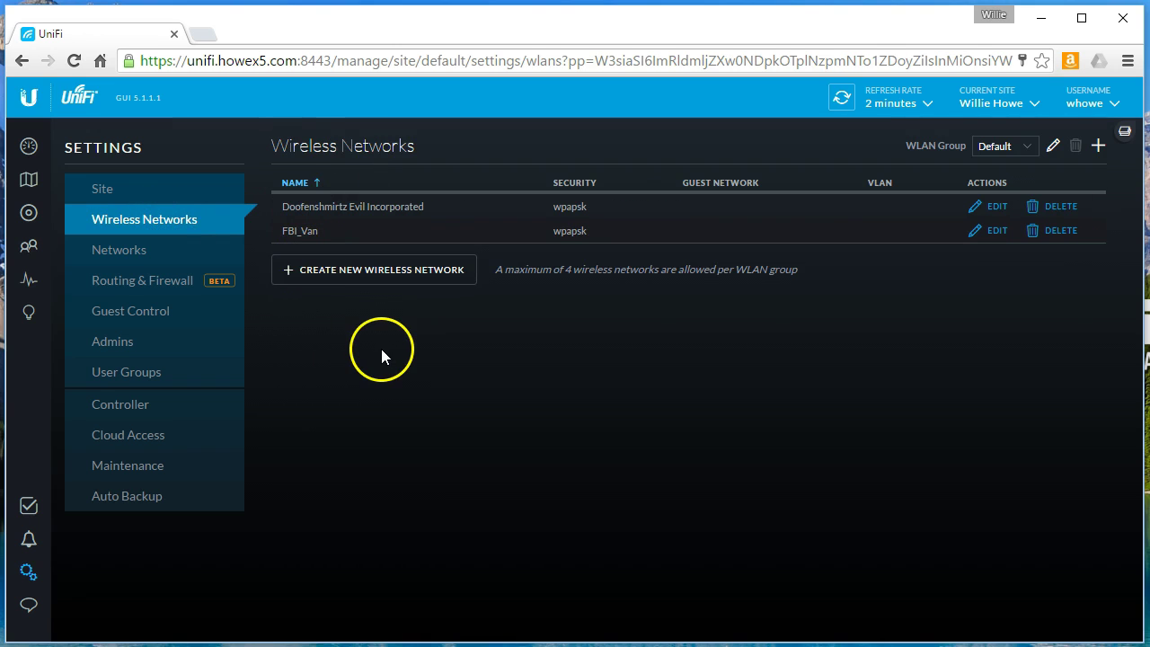
# Step: Create a new wireless network with SSID Plant, WPA Personal security and a security key
pyautogui.click(381, 273)
pyautogui.click(548, 226)
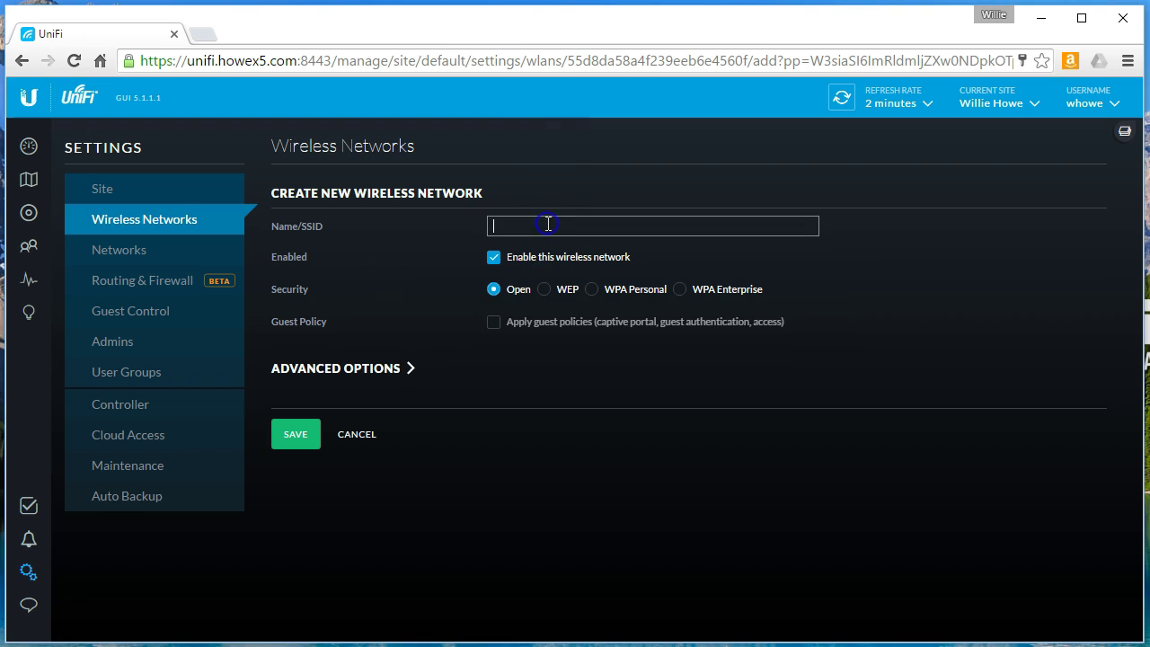
pyautogui.write('Plant')
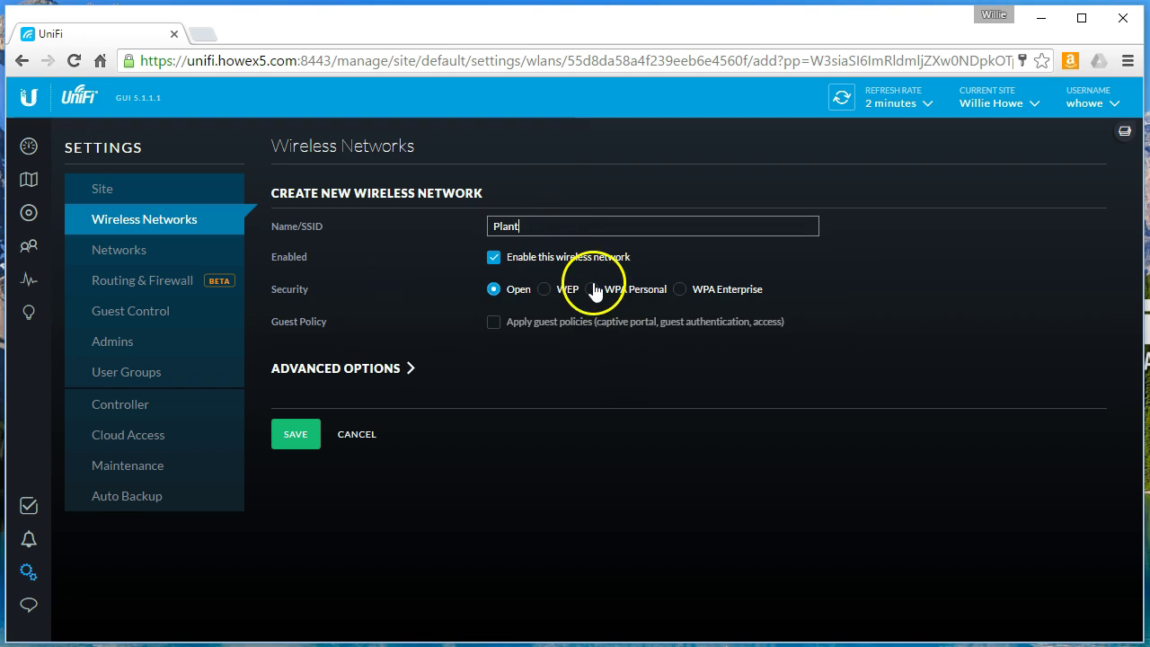
pyautogui.click(591, 288)
pyautogui.click(567, 328)
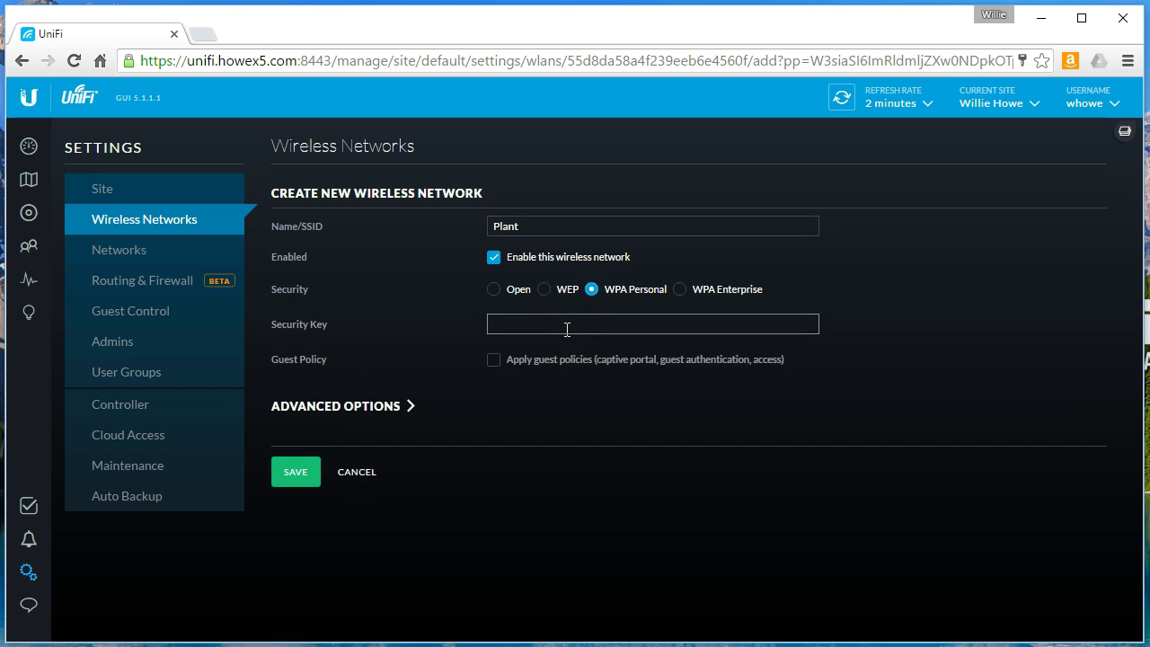
# Step: Tag the Plant wireless network with VLAN 22 under Advanced Options and save it
pyautogui.click(395, 406)
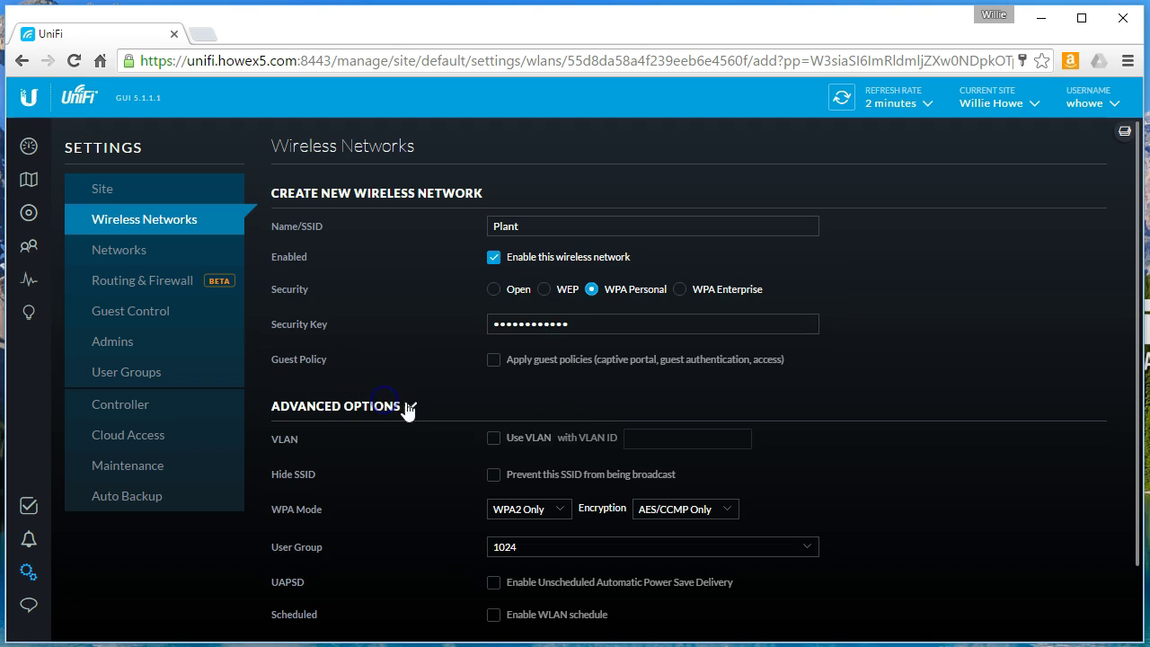
pyautogui.click(492, 438)
pyautogui.write('22')
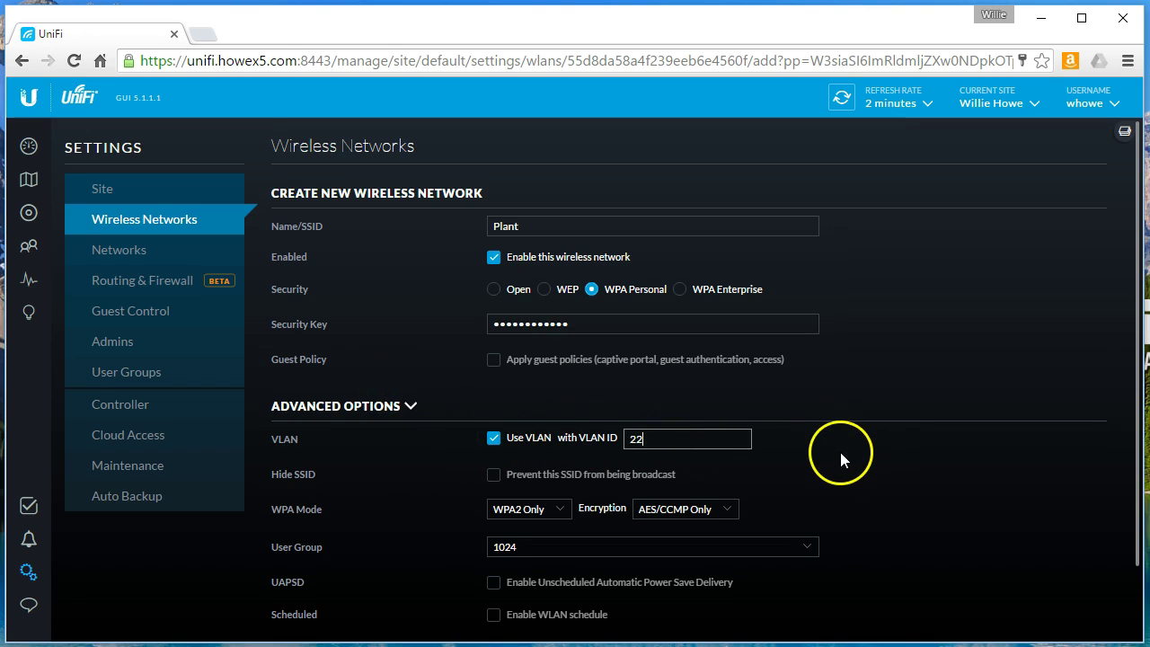
pyautogui.scroll(-1, 839, 449)
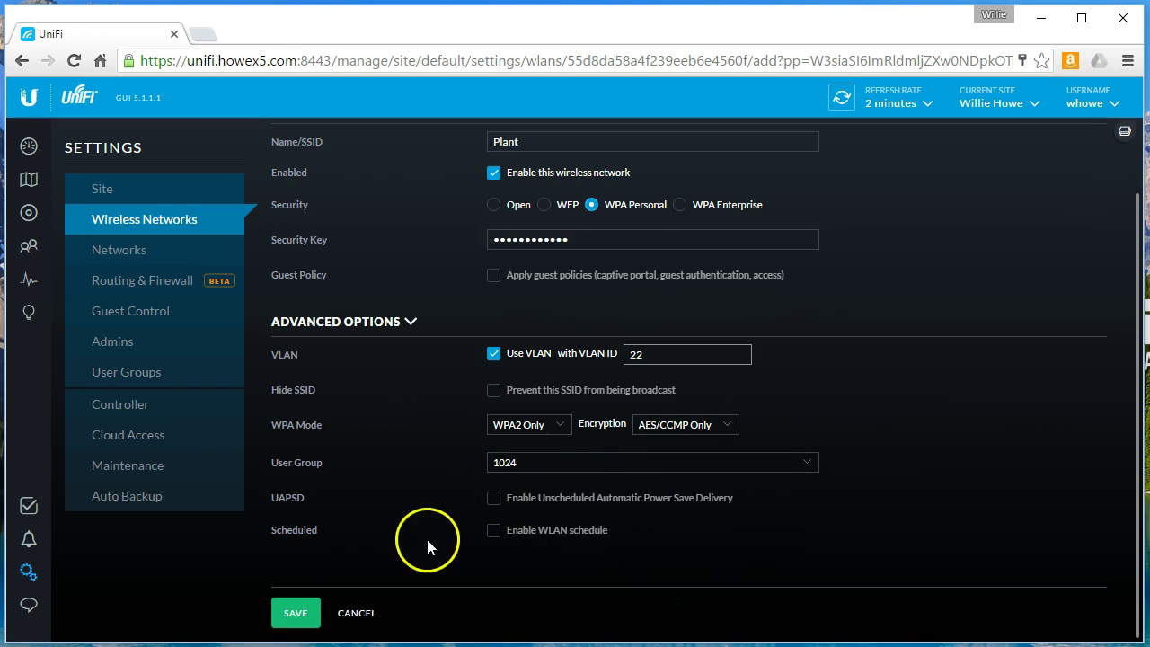
pyautogui.click(296, 612)
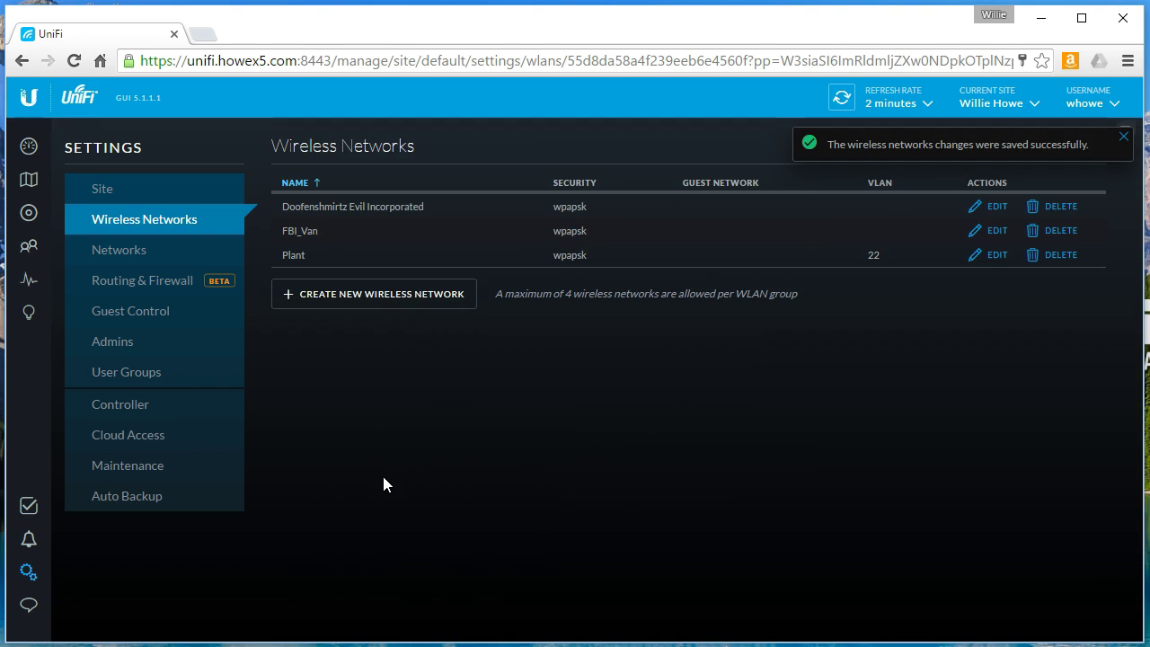
# Step: Refresh the Devices list to see the gateway and access points provisioning, then switch to the trunk notes
pyautogui.click(1122, 134)
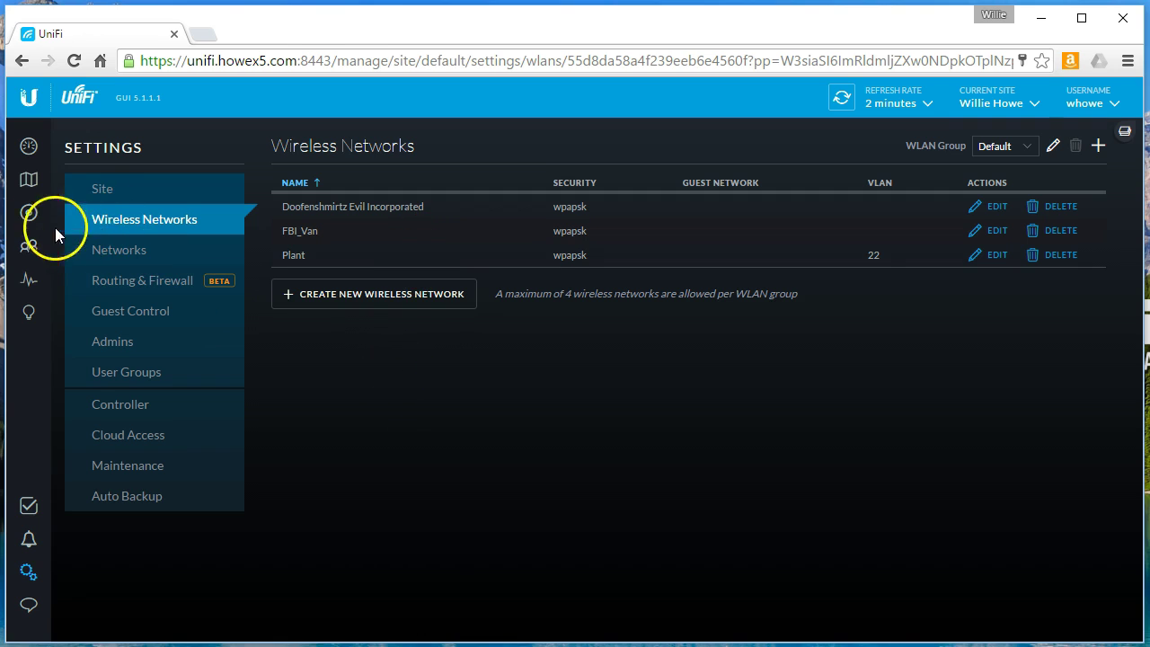
pyautogui.click(29, 214)
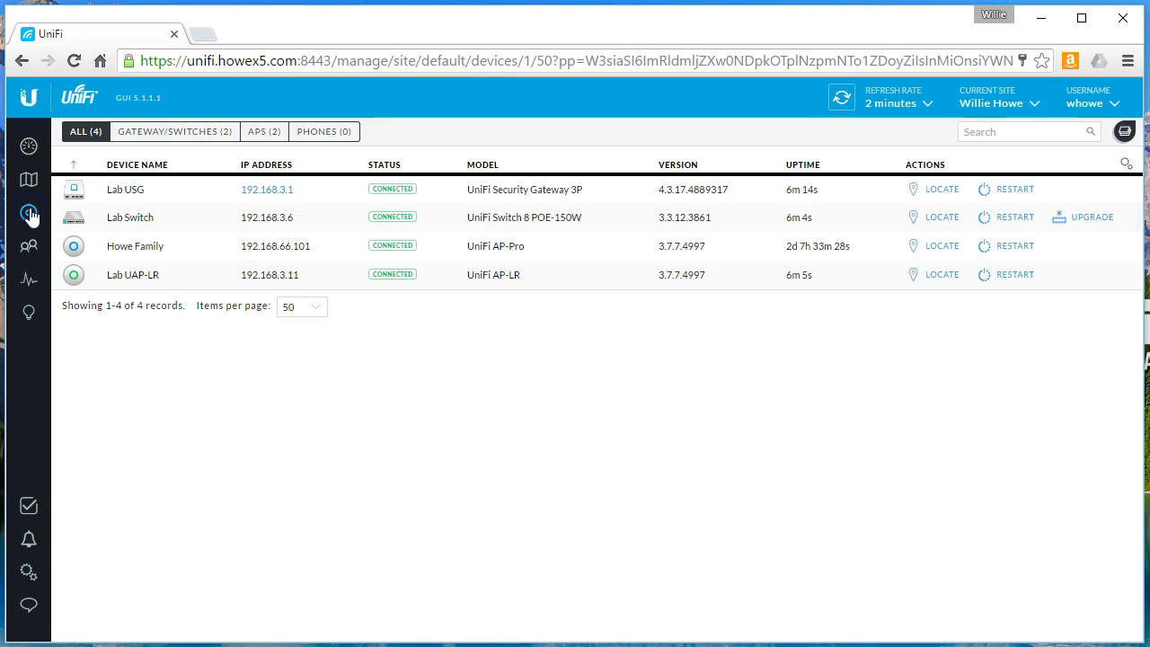
pyautogui.click(841, 98)
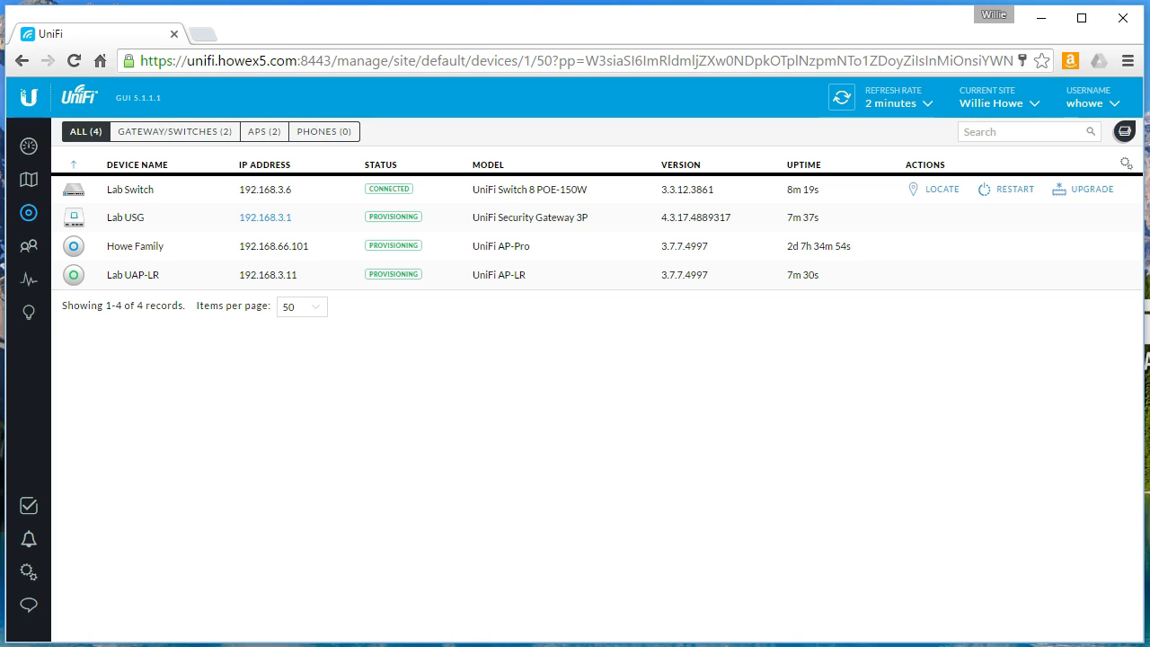
pyautogui.hotkey('alt', 'Tab')
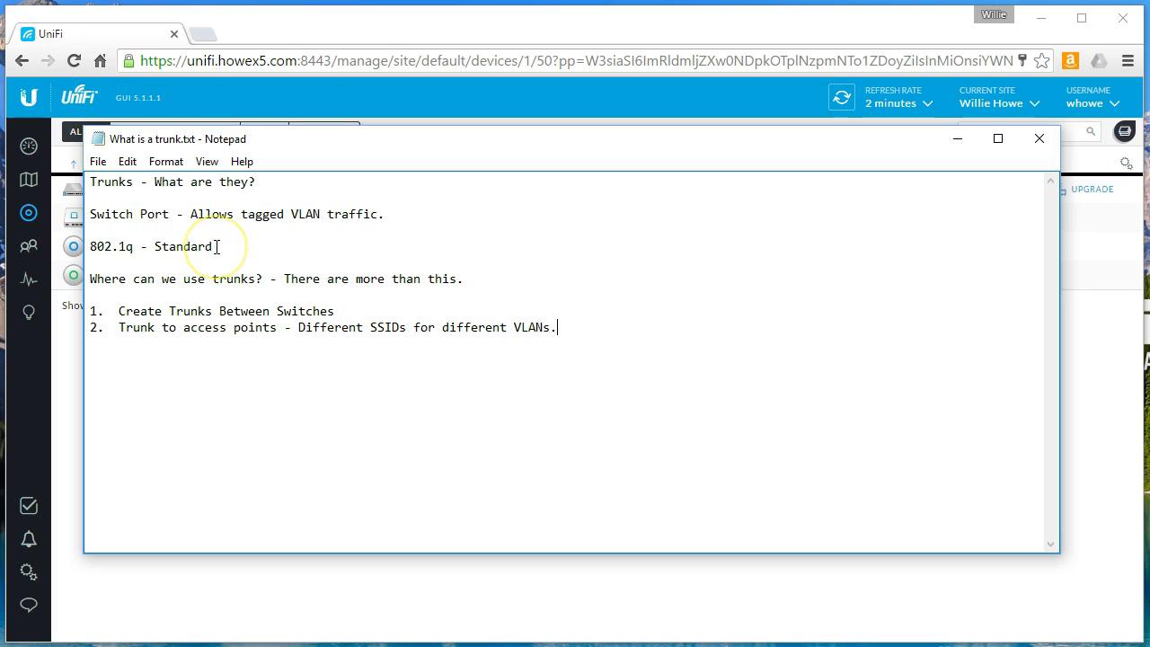
pyautogui.moveTo(216, 247); pyautogui.dragTo(90, 246)
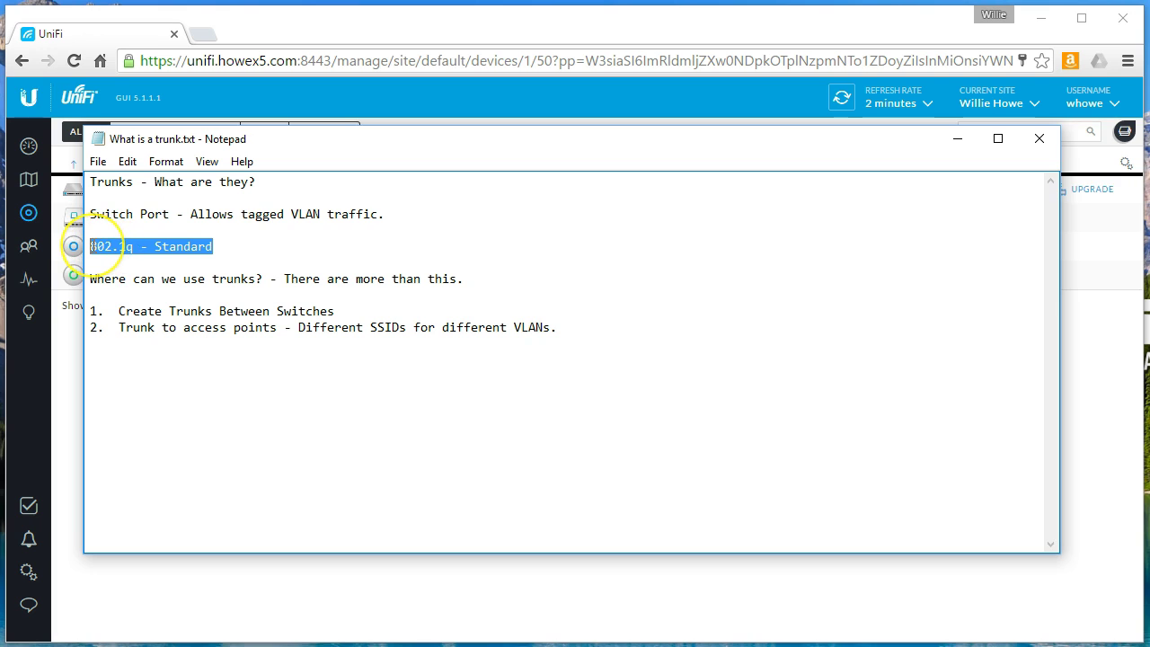
pyautogui.click(140, 248)
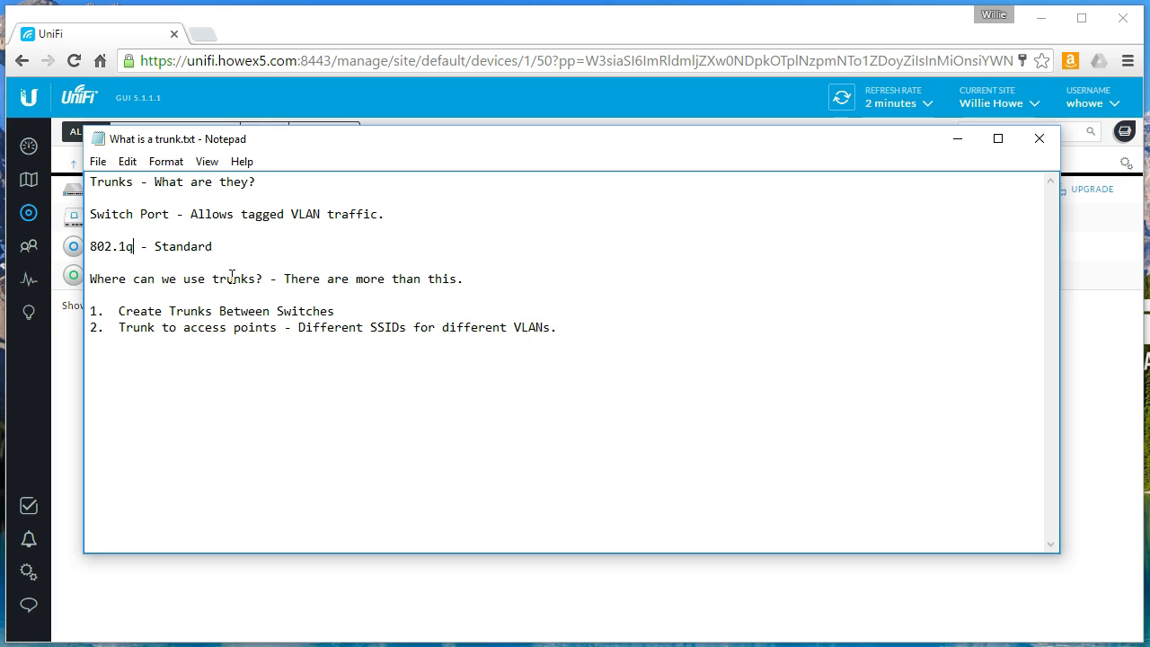
# Step: Hide Notepad and open the Lab Switch's Networks/VLANs to confirm Plant is listed with LAN
pyautogui.click(954, 138)
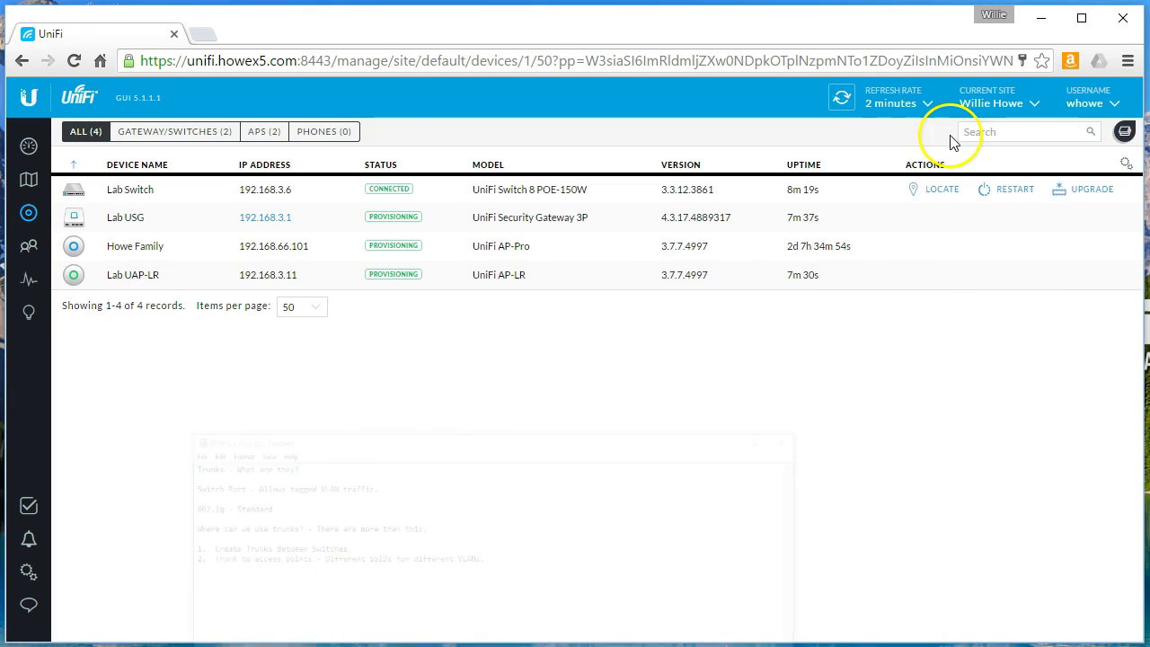
pyautogui.click(841, 99)
pyautogui.click(271, 217)
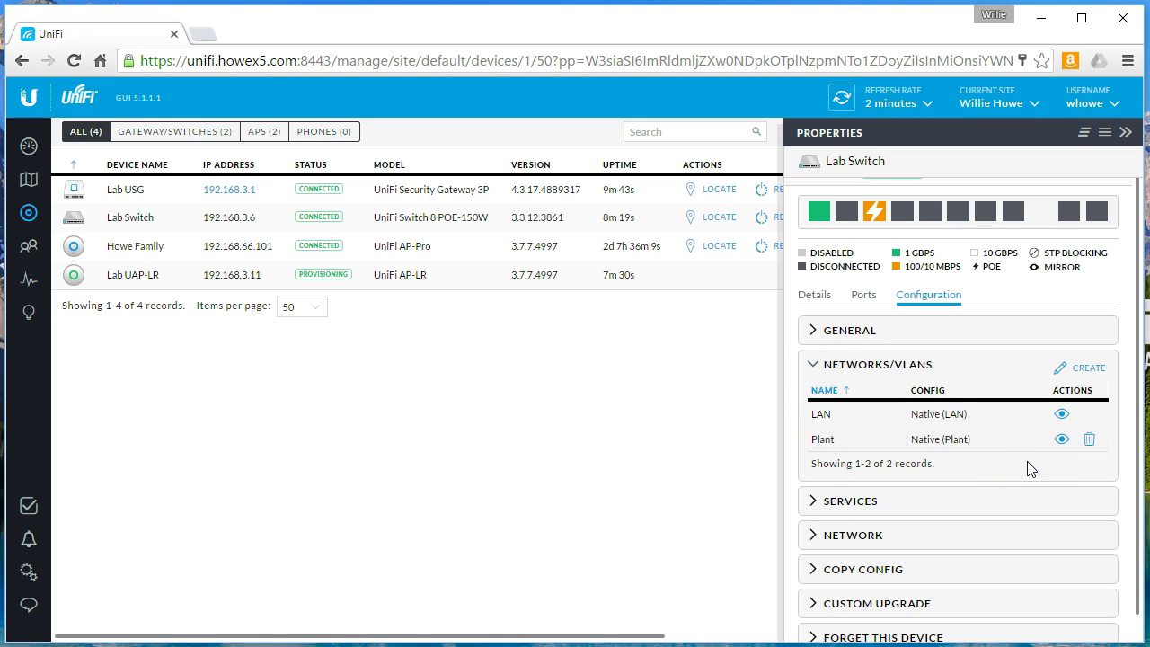
pyautogui.click(813, 368)
# Step: Edit Lab Switch Port 3, confirm Plant (22) is offered in Networks/VLANs, then leave it on All
pyautogui.click(859, 297)
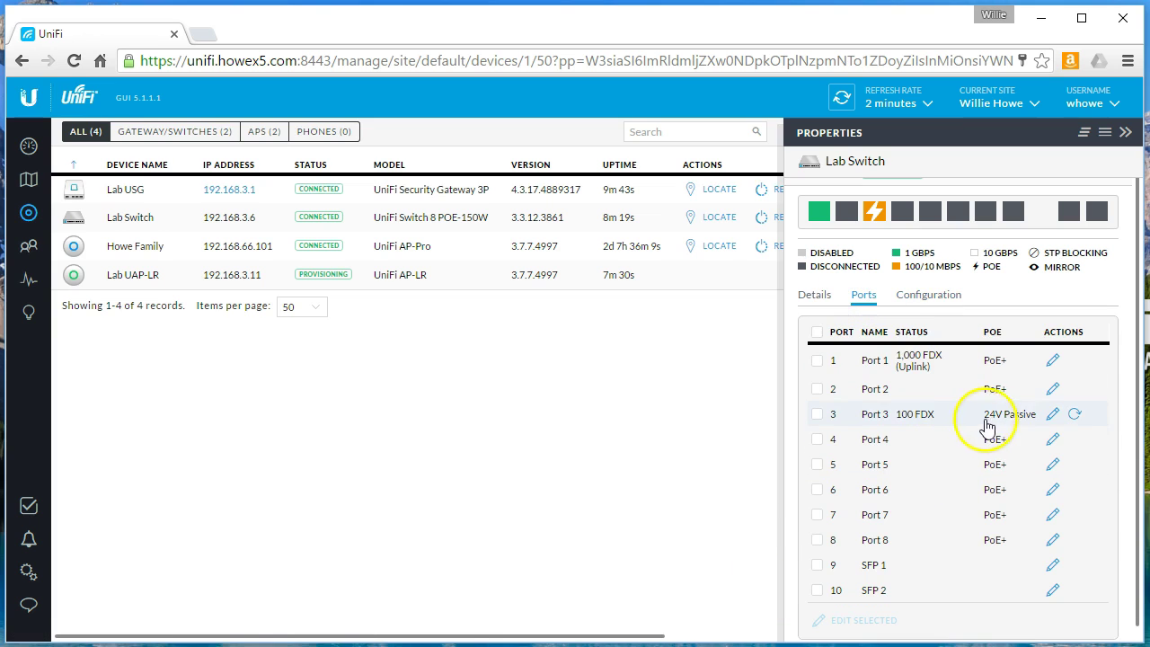
pyautogui.click(1052, 415)
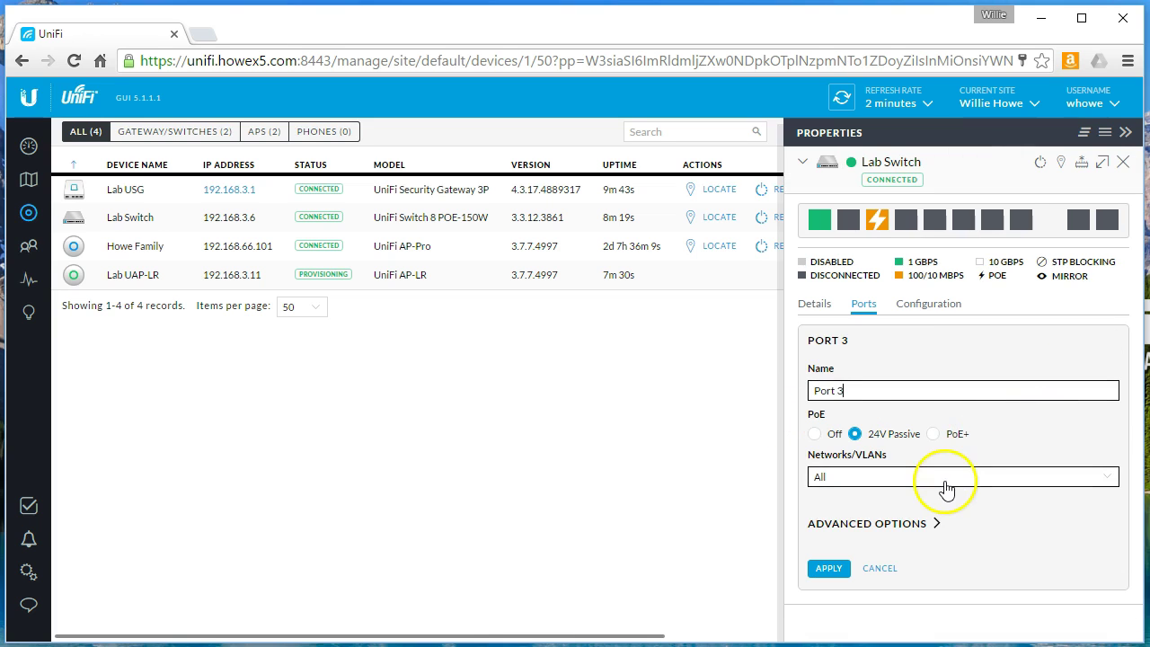
pyautogui.click(884, 478)
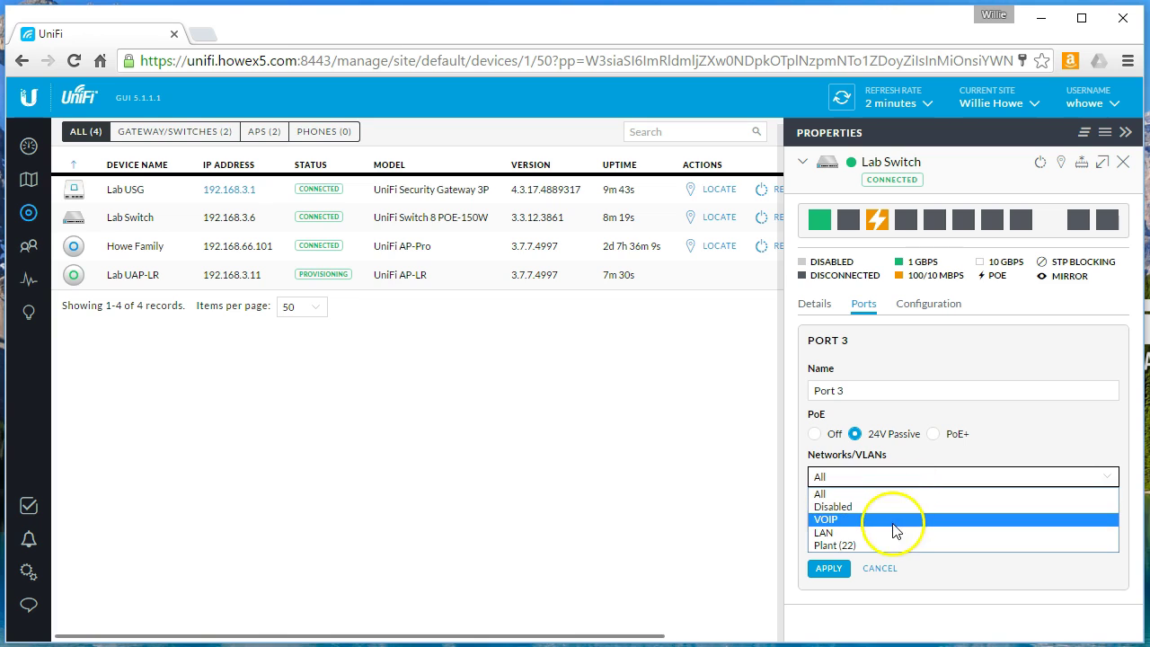
pyautogui.click(883, 546)
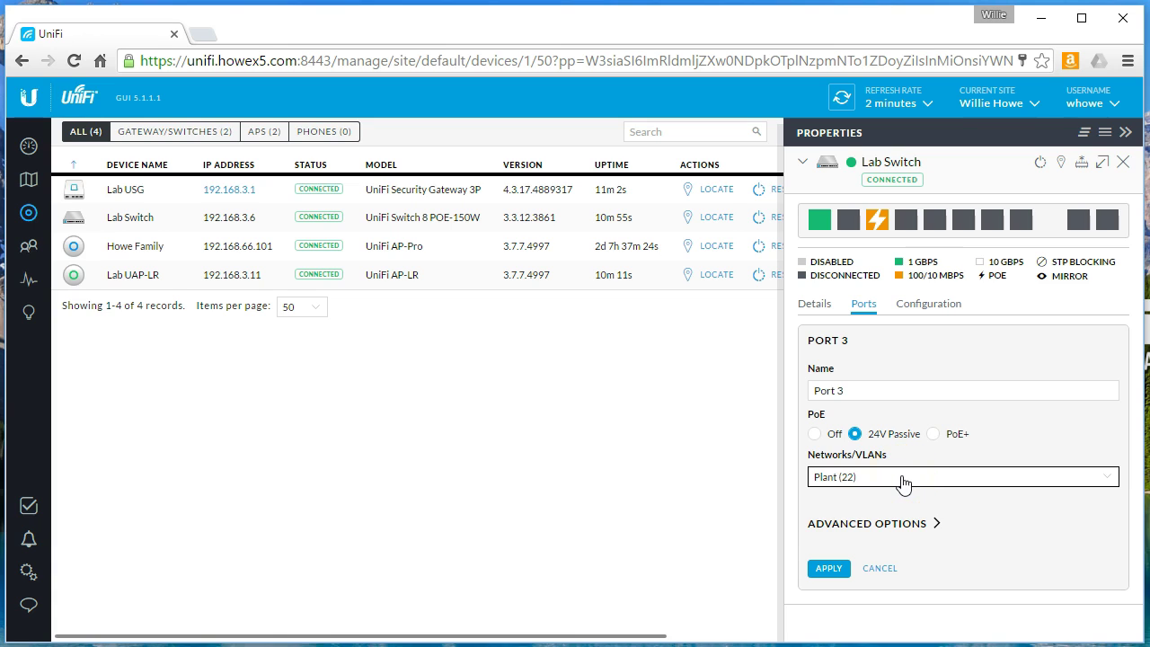
pyautogui.click(903, 483)
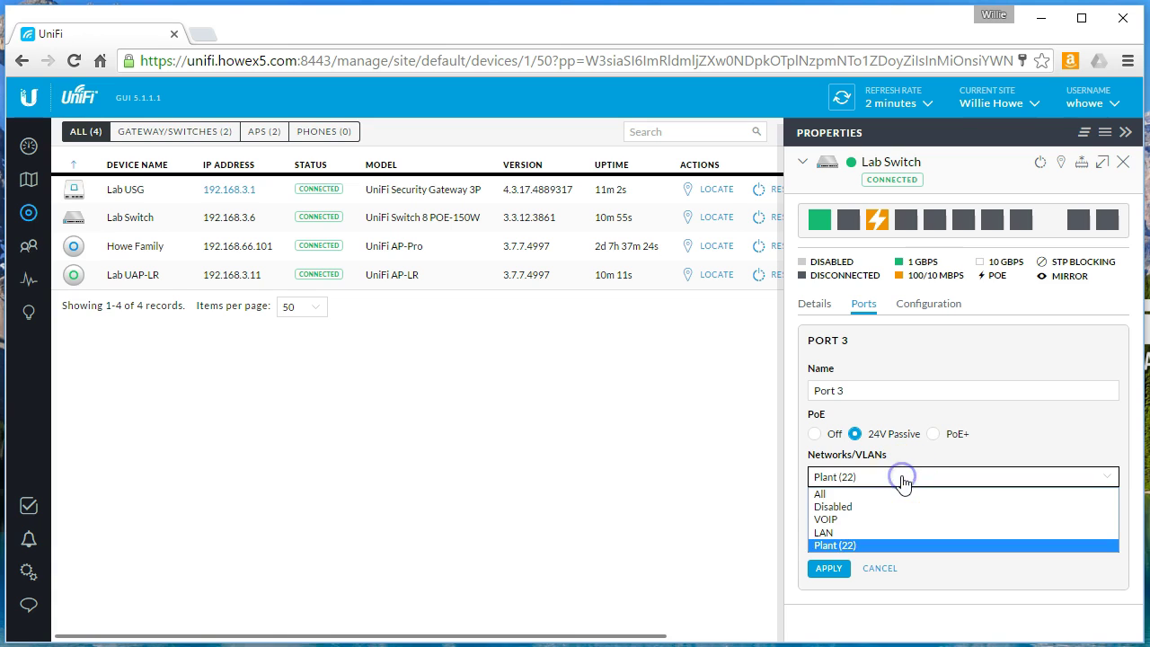
pyautogui.click(851, 546)
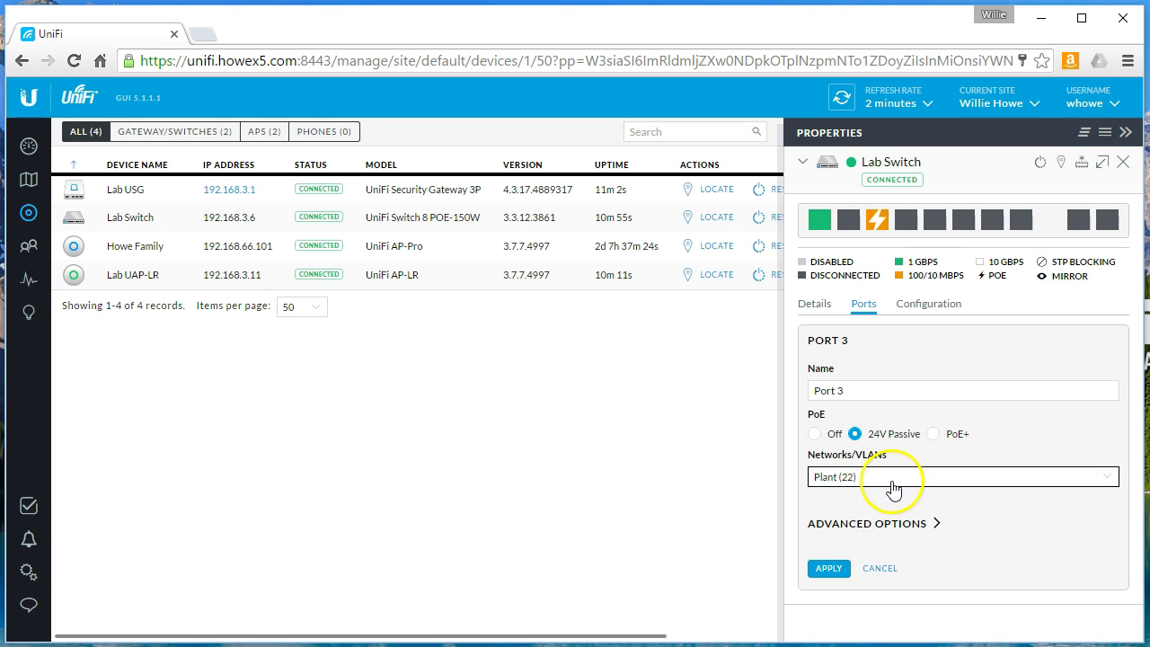
pyautogui.click(892, 486)
pyautogui.click(870, 492)
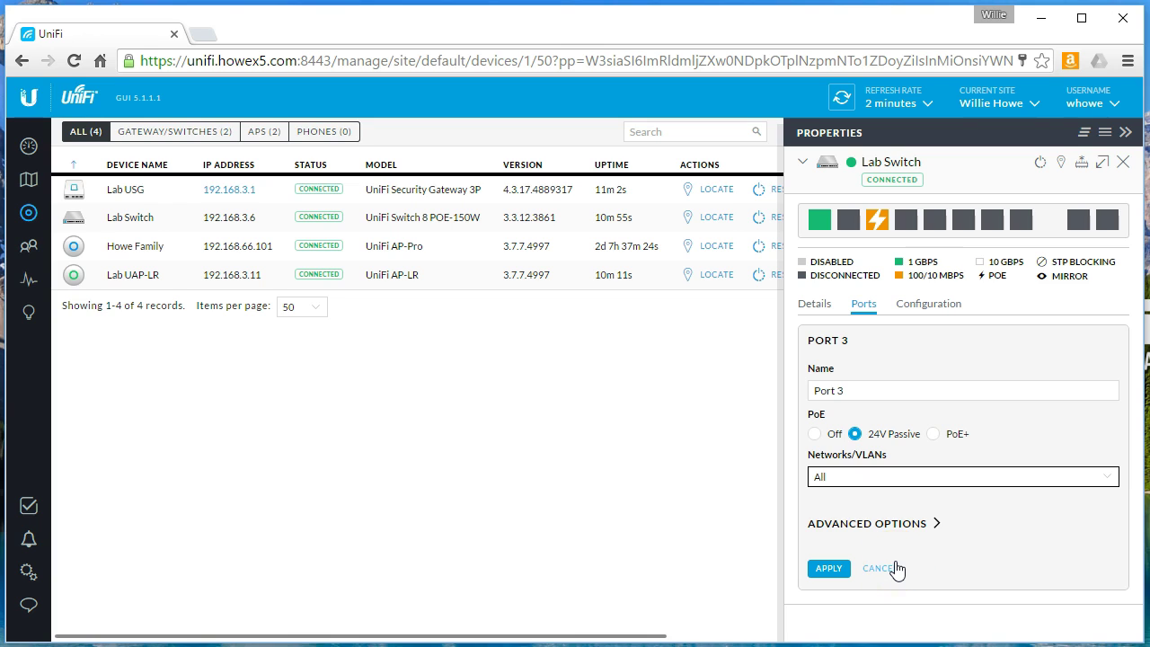
# Step: Return to the Lab Switch's Configuration tab with the Networks/VLANs section collapsed
pyautogui.click(929, 304)
pyautogui.scroll(-1, 896, 527)
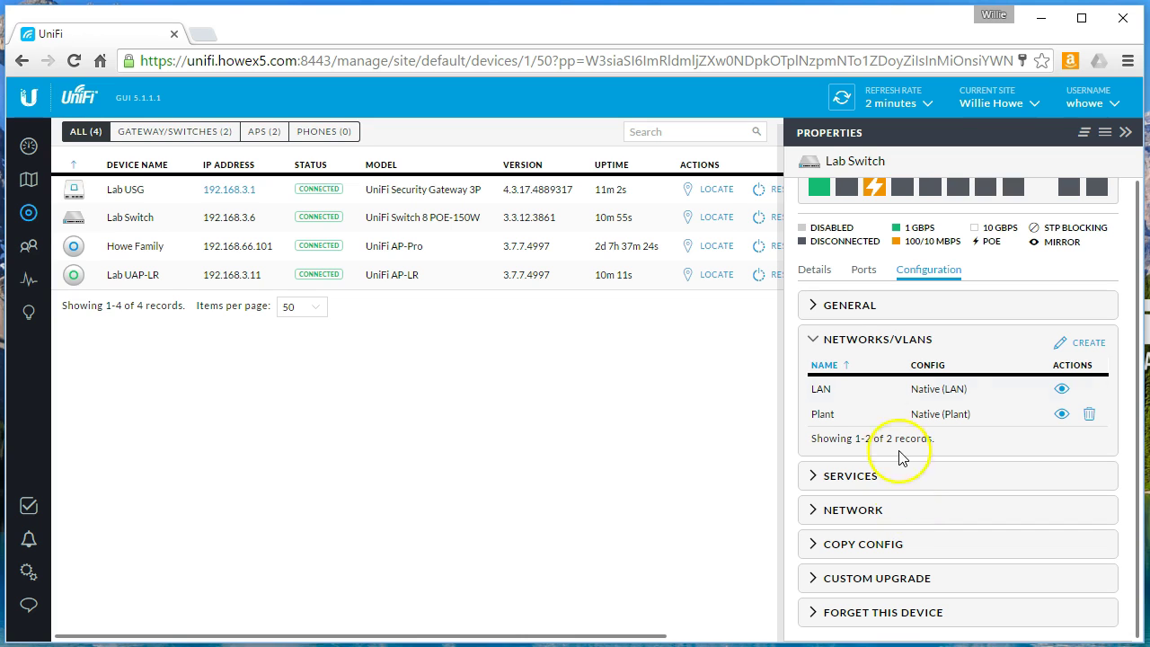
pyautogui.click(824, 348)
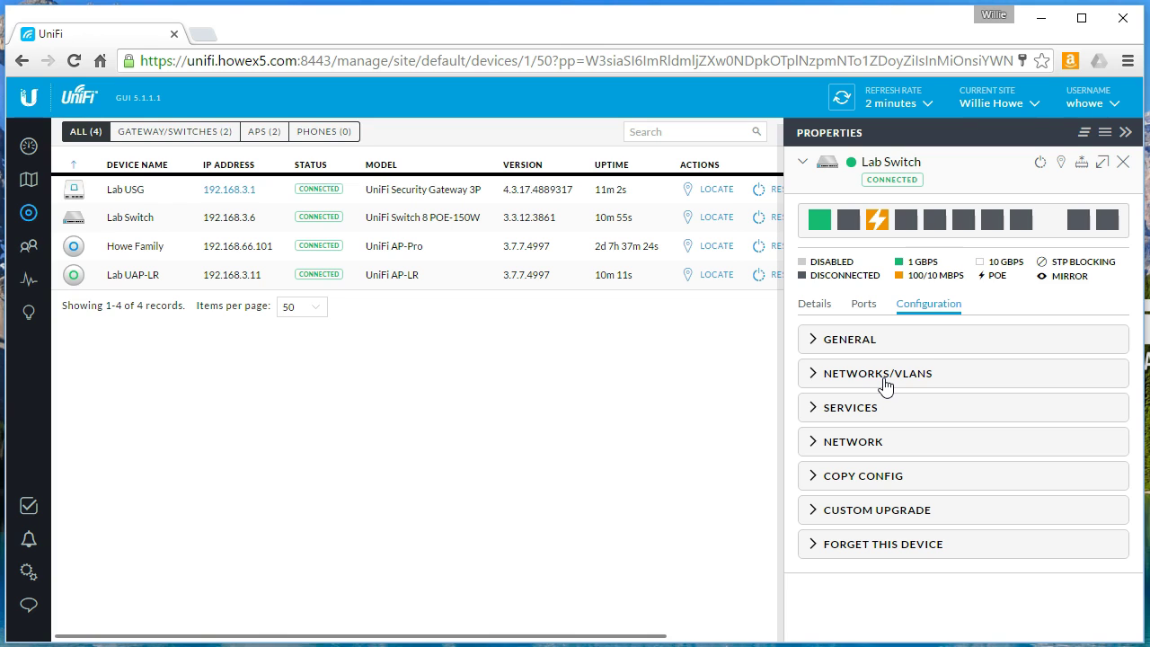
# Step: Open the Lab UAP-LR's Configuration and expand its WLANS section
pyautogui.click(884, 377)
pyautogui.click(884, 375)
pyautogui.click(146, 275)
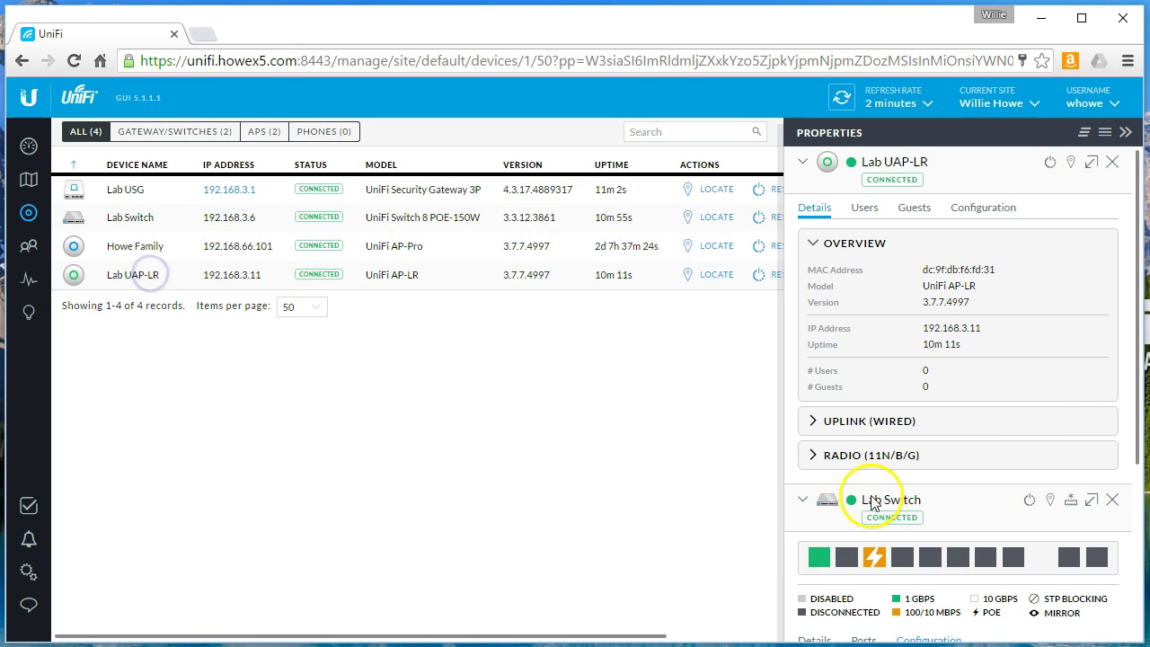
pyautogui.click(975, 212)
pyautogui.click(844, 400)
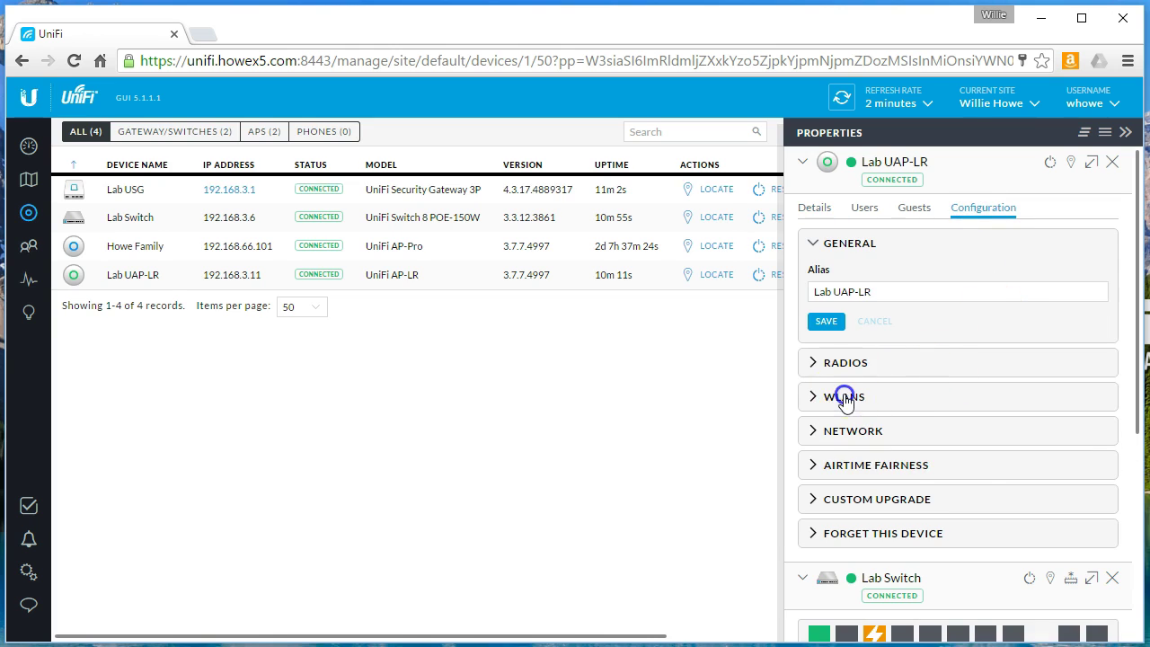
# Step: Edit the Plant WLAN on the Lab UAP-LR to confirm SSID Plant on VLAN ID 22
pyautogui.scroll(-2, 937, 467)
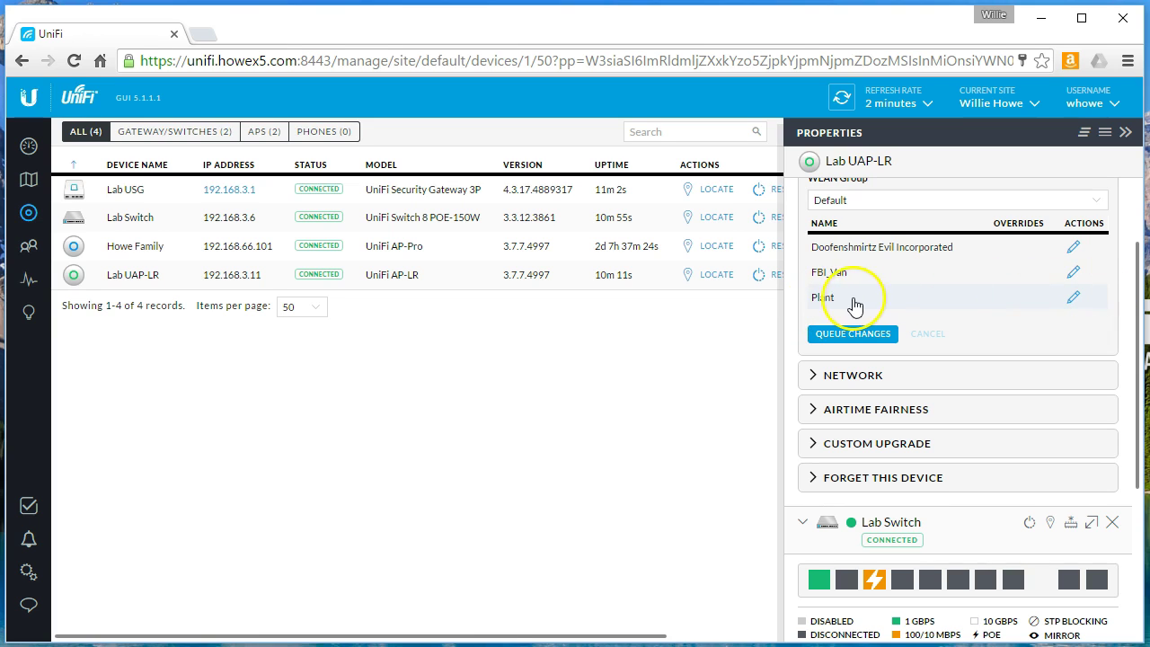
pyautogui.click(1073, 297)
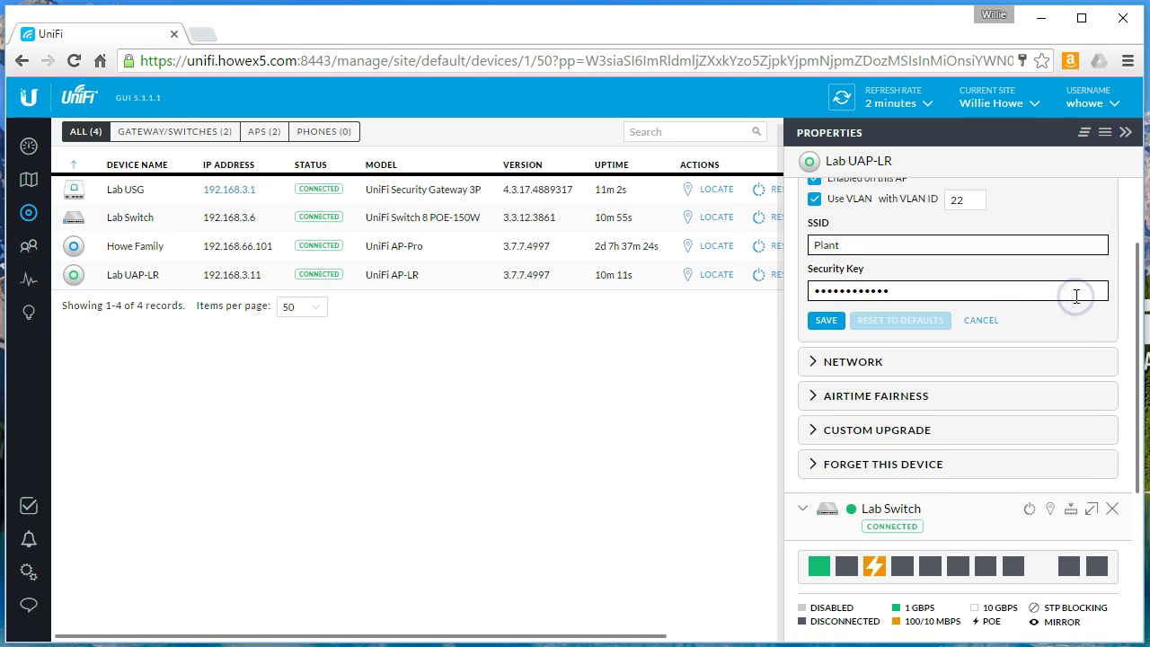
pyautogui.scroll(1, 977, 392)
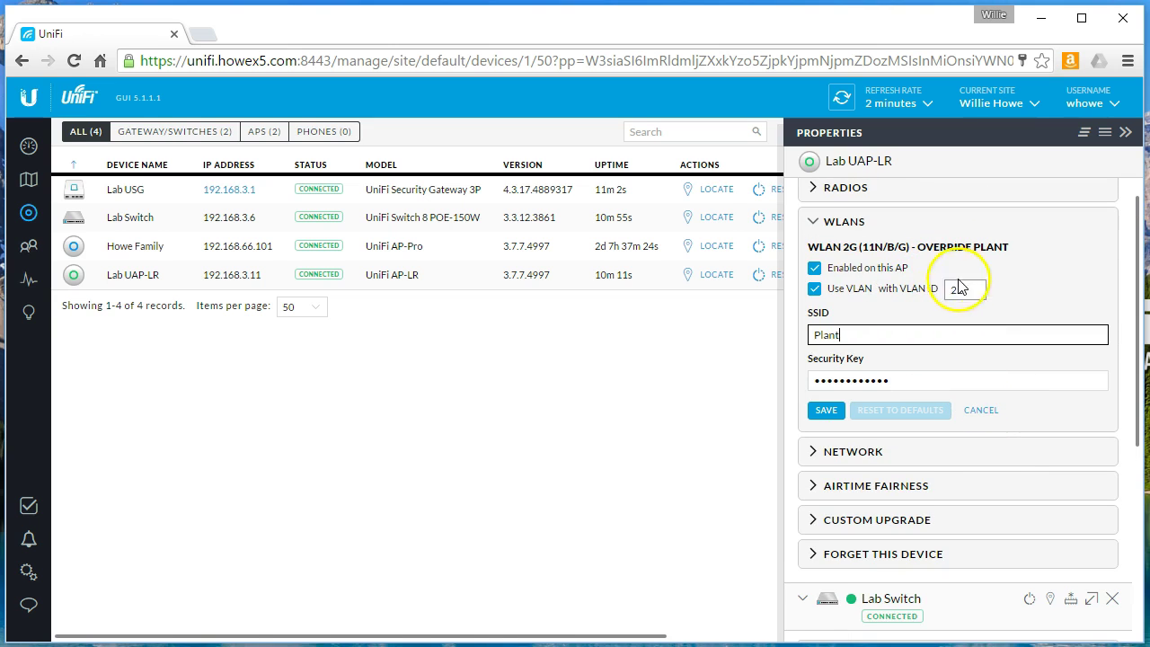
pyautogui.click(927, 341)
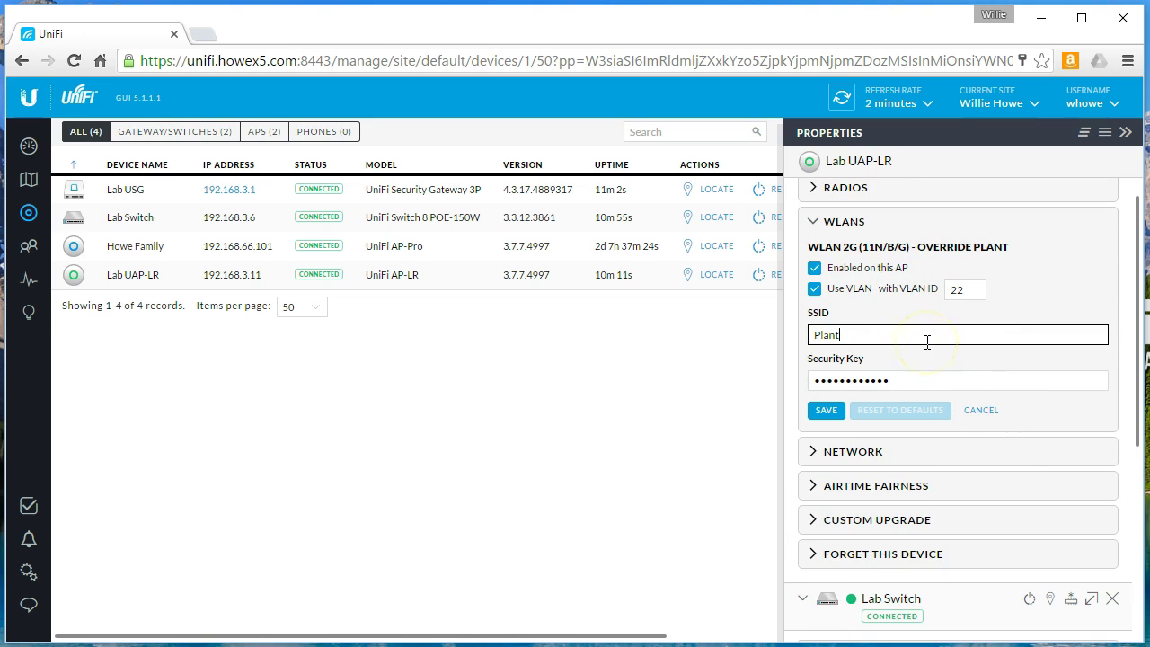
pyautogui.scroll(1, 915, 310)
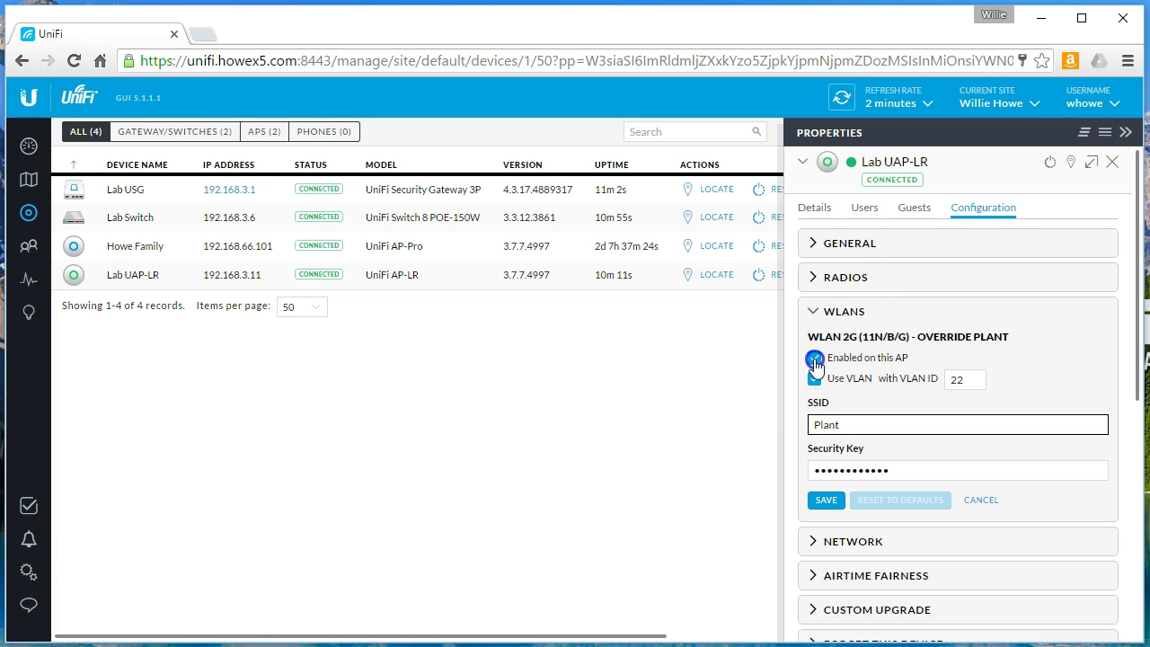
# Step: Toggle the Plant override's Enabled setting off and on, revert VLAN ID to 22, and cancel the override
pyautogui.click(814, 358)
pyautogui.click(814, 358)
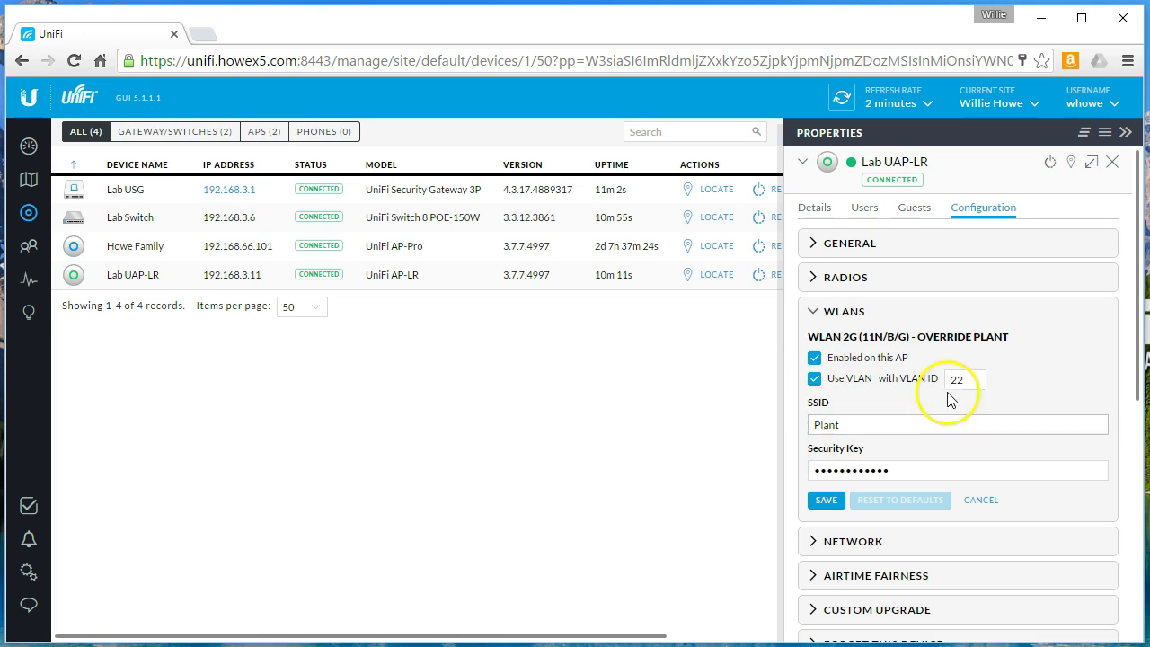
pyautogui.click(902, 429)
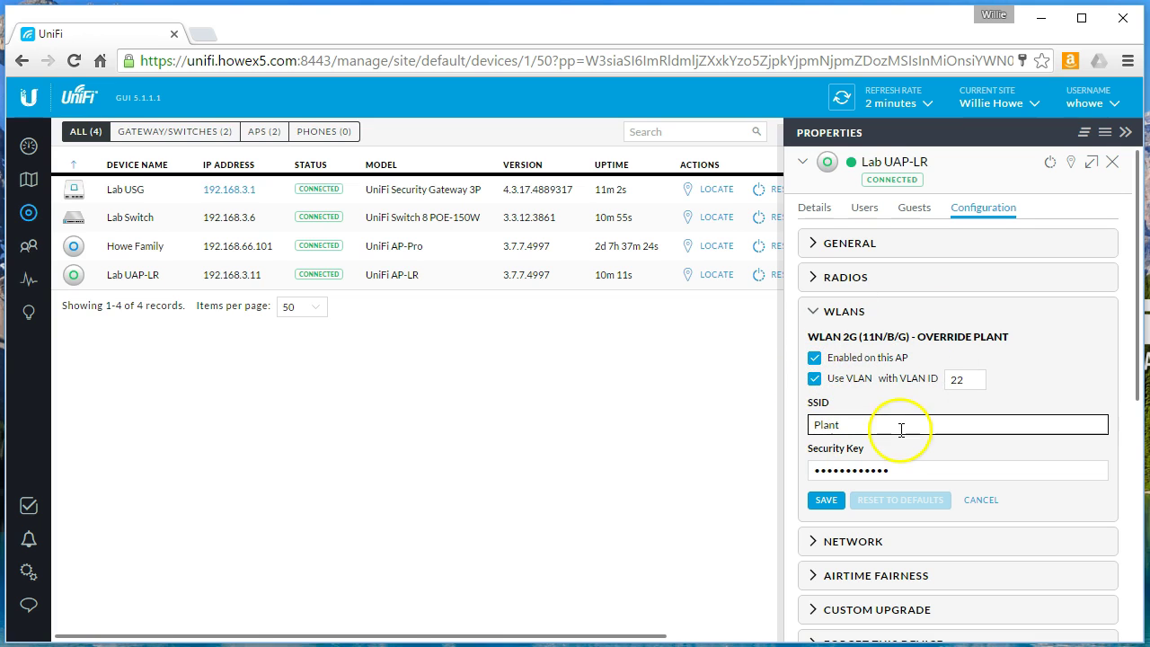
pyautogui.click(973, 381)
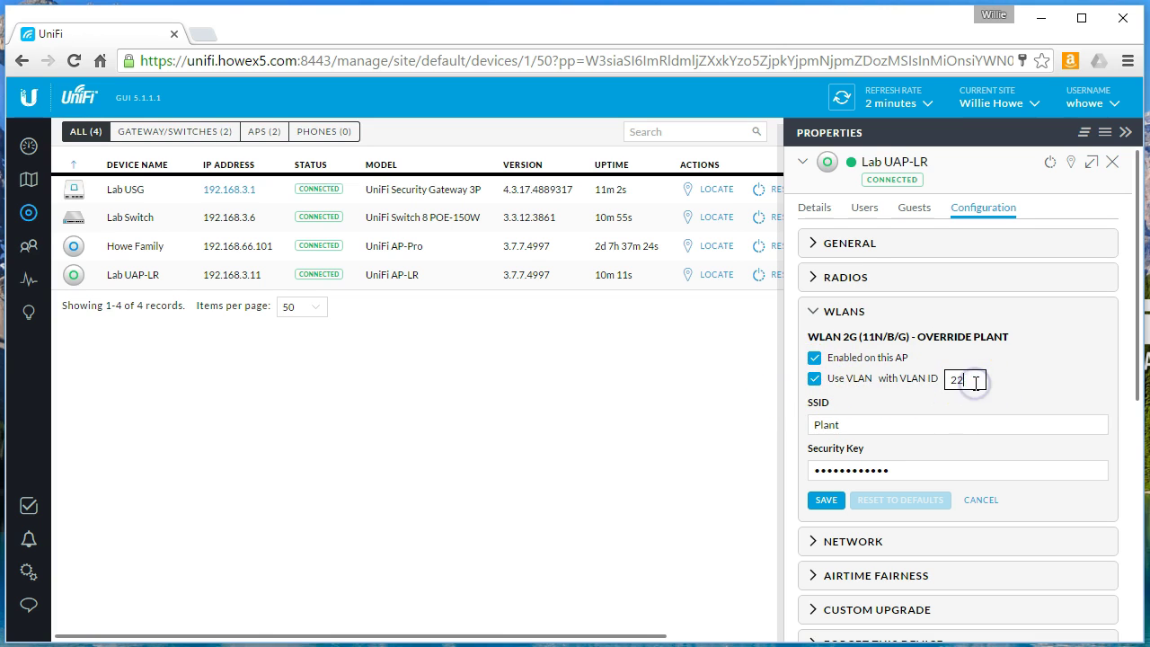
pyautogui.write('2')
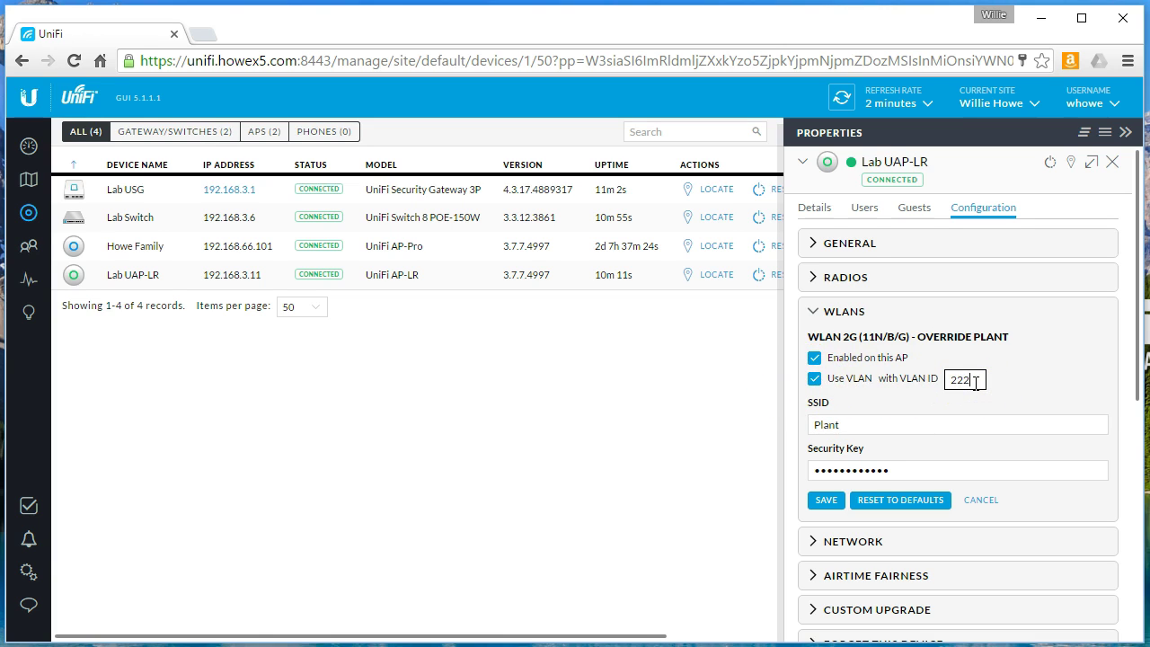
pyautogui.press('BackSpace')
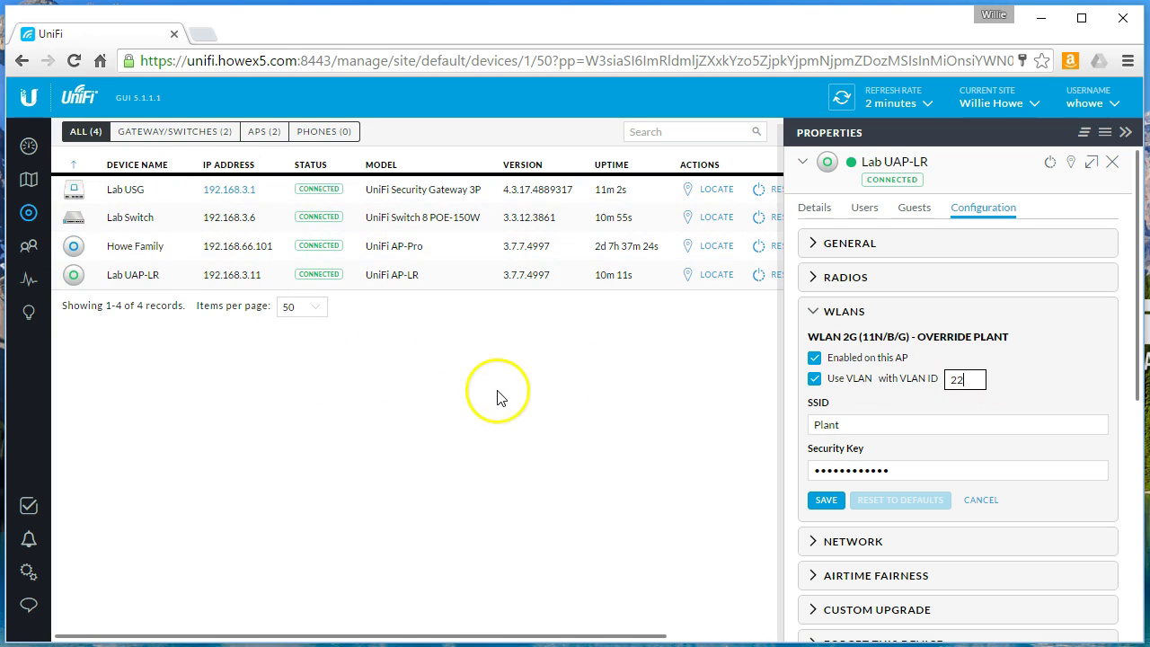
pyautogui.click(983, 501)
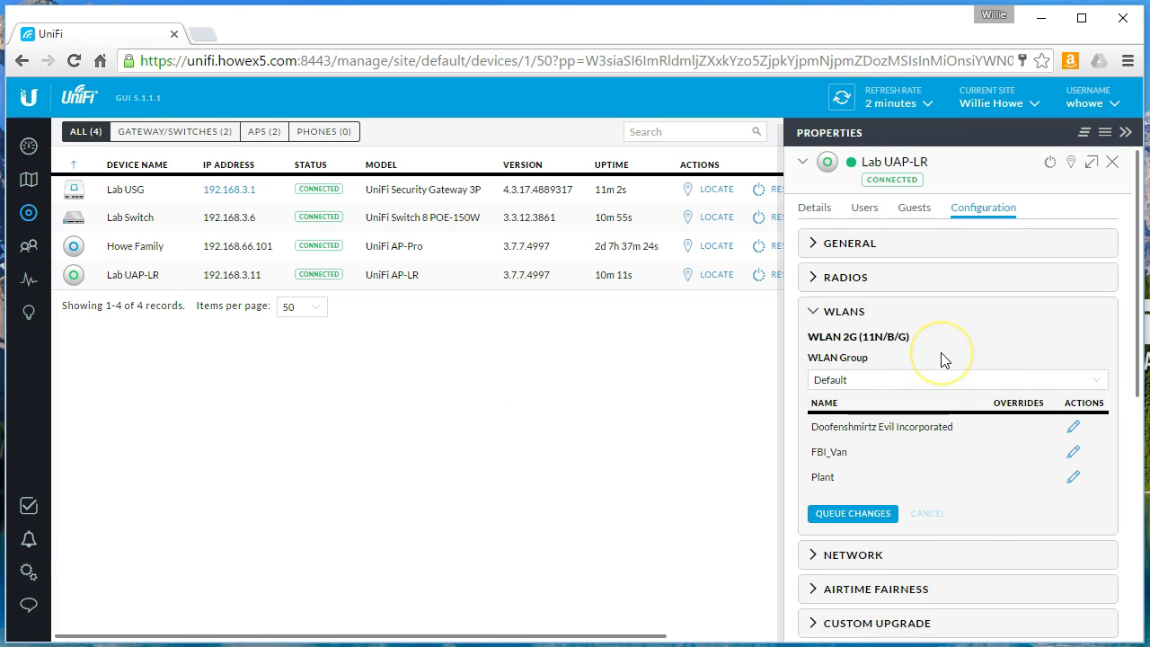